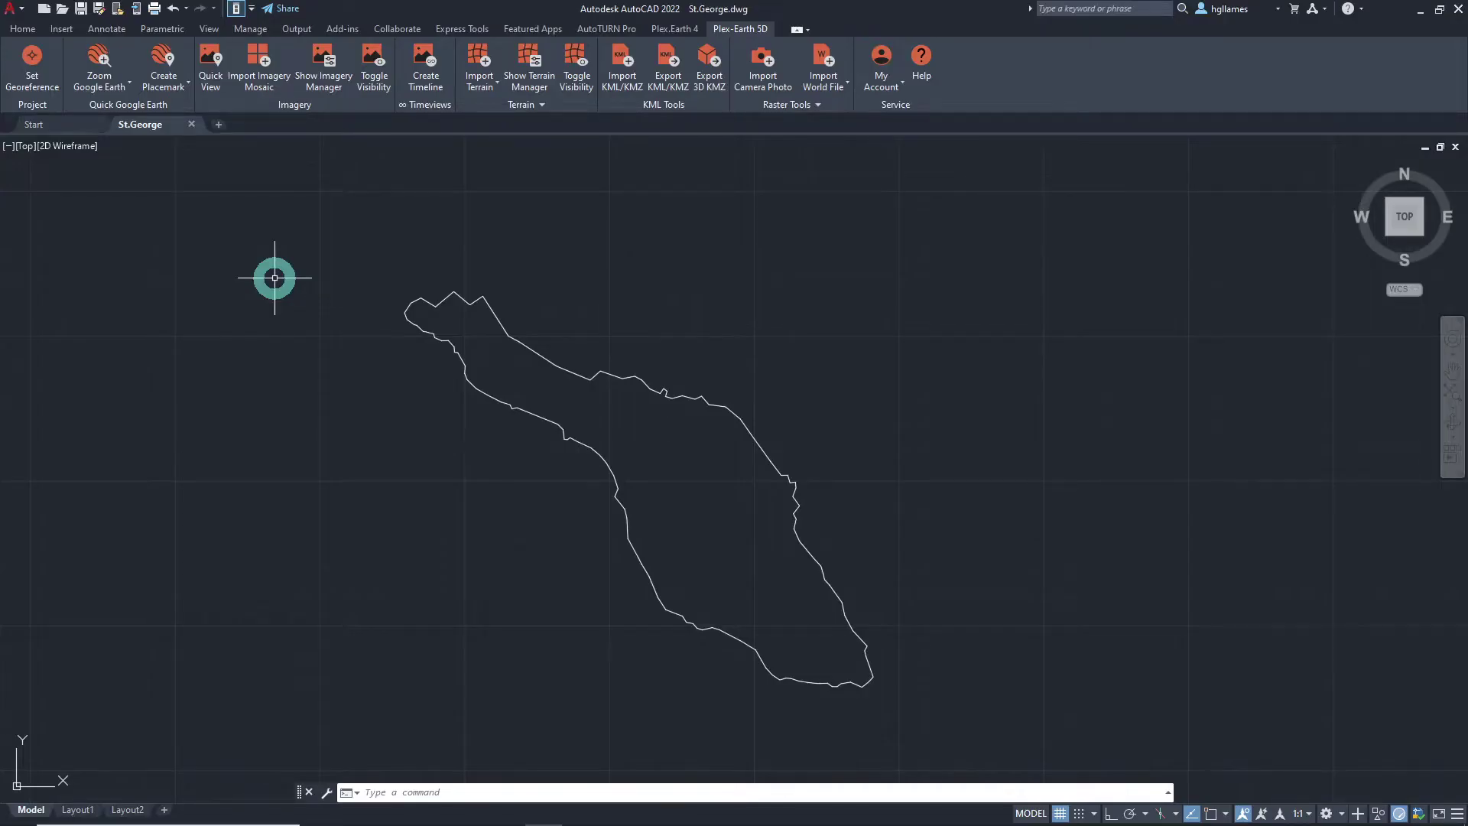
- Review the drawing's GGRS87 / Greek Grid (EPSG 2100) georeference in meters and accept it
left_click(33, 69)
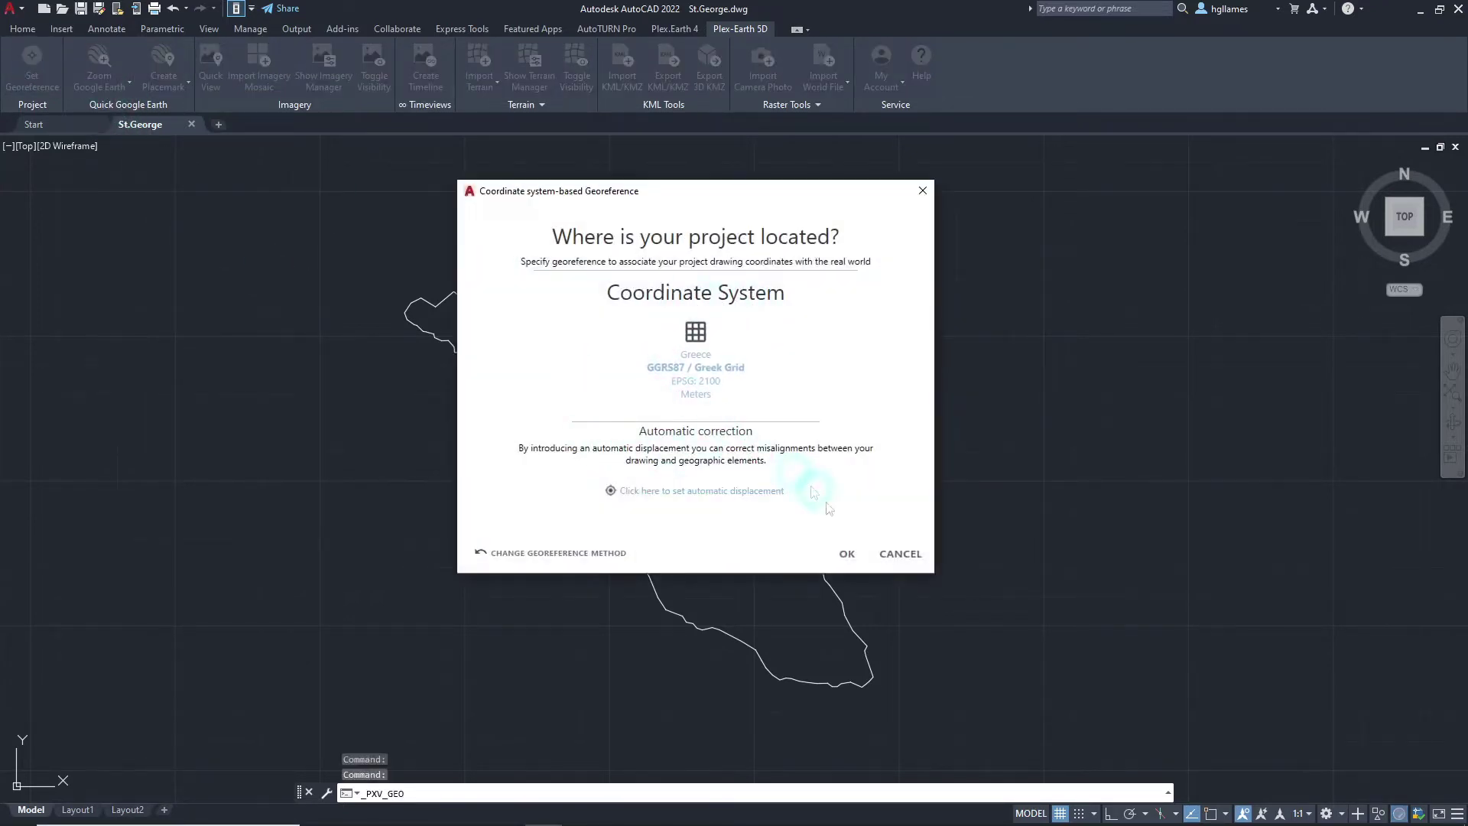
left_click(847, 553)
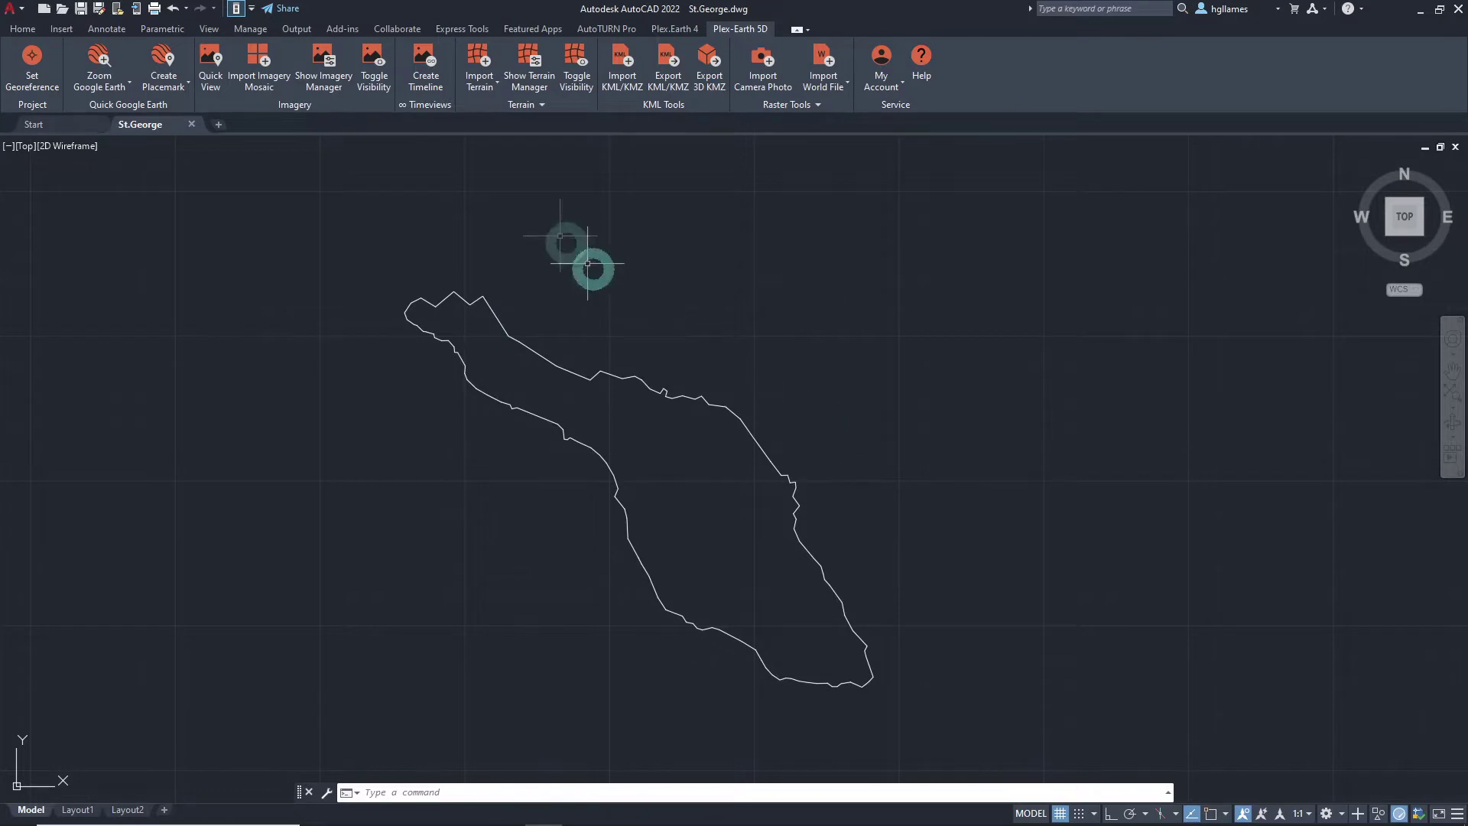
- Start a terrain import with Cesium as the terrain data provider
left_click(478, 68)
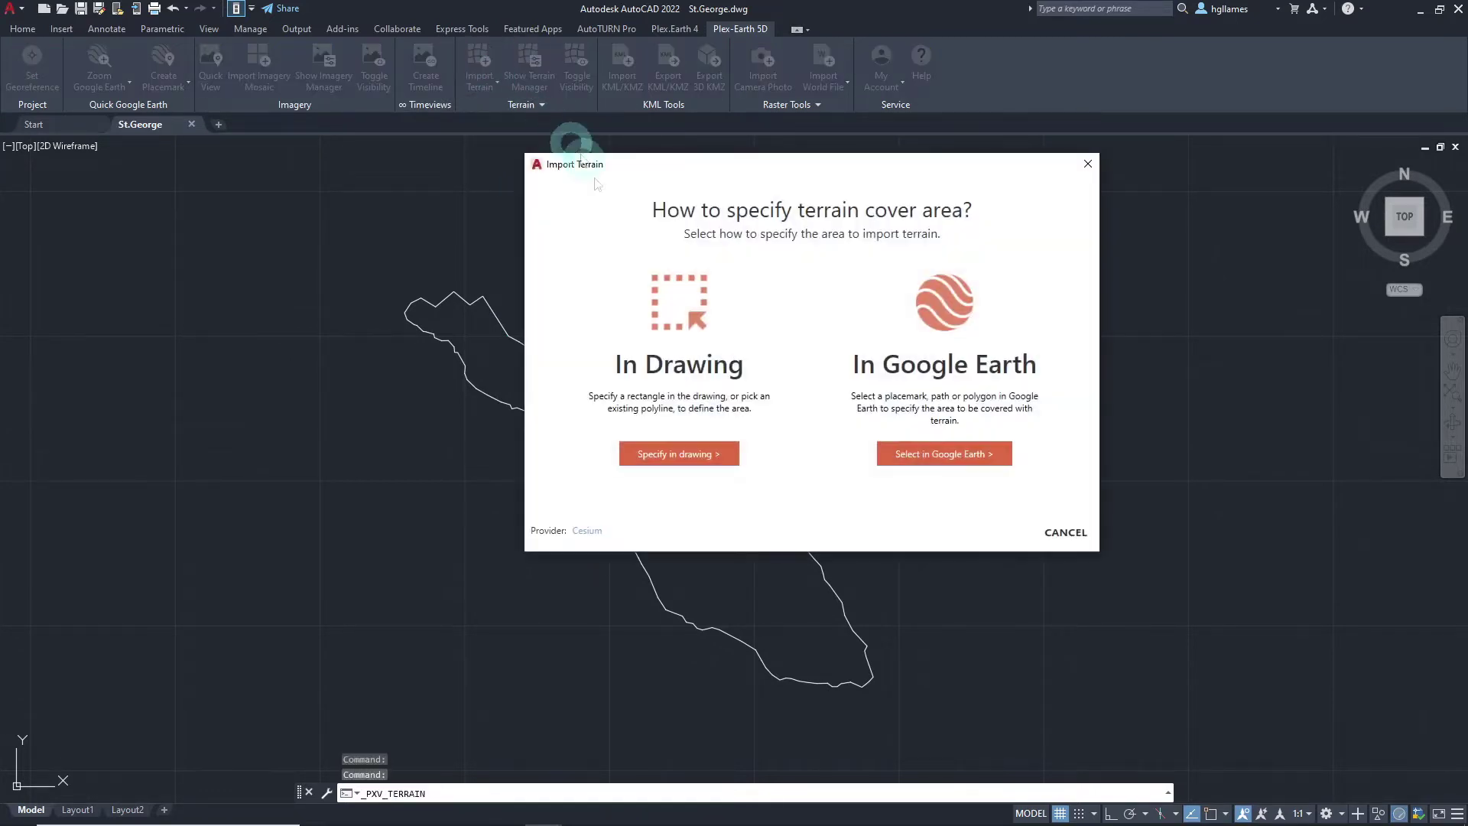
left_click(599, 537)
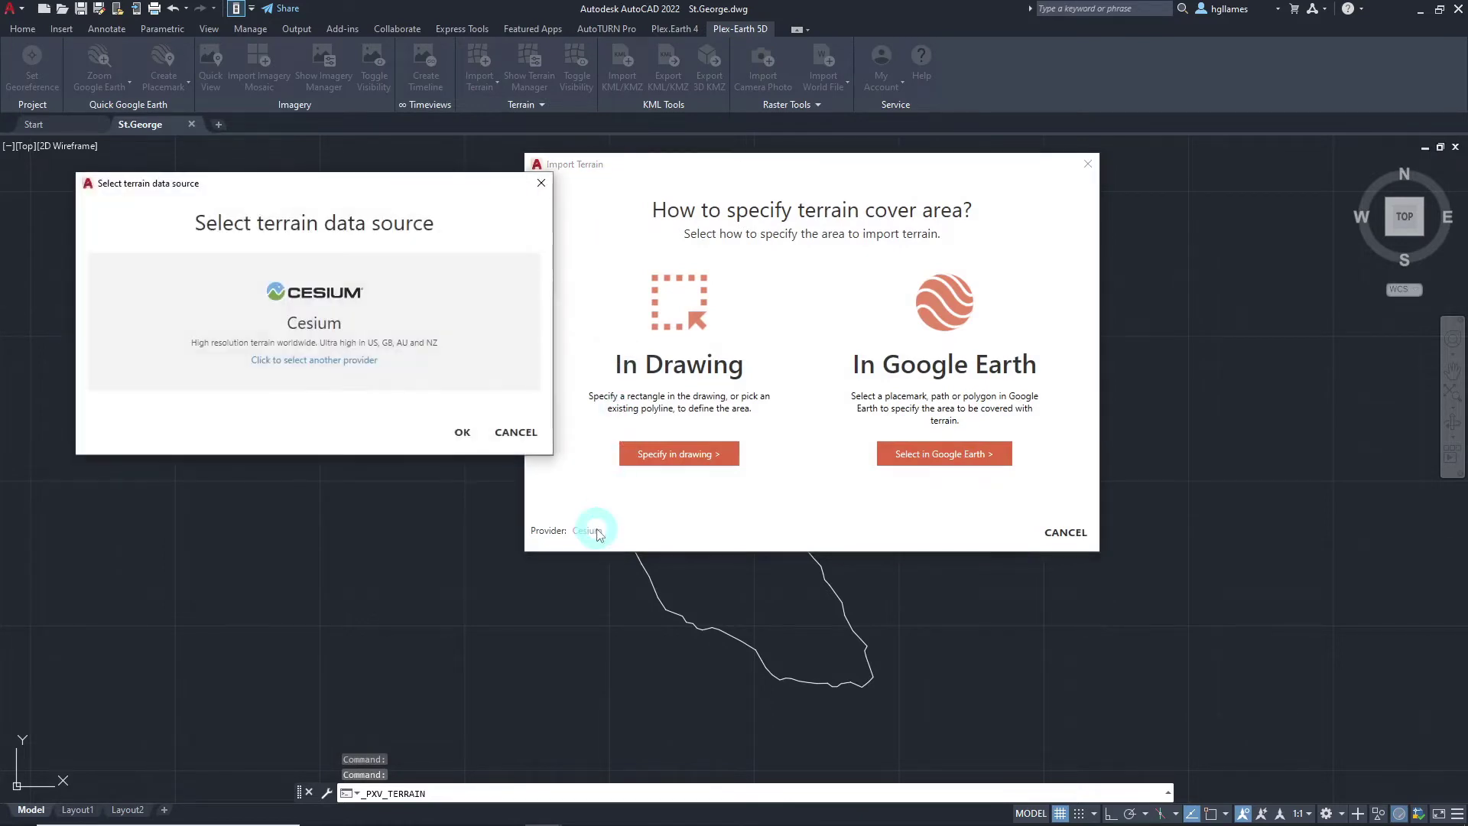
left_click(308, 329)
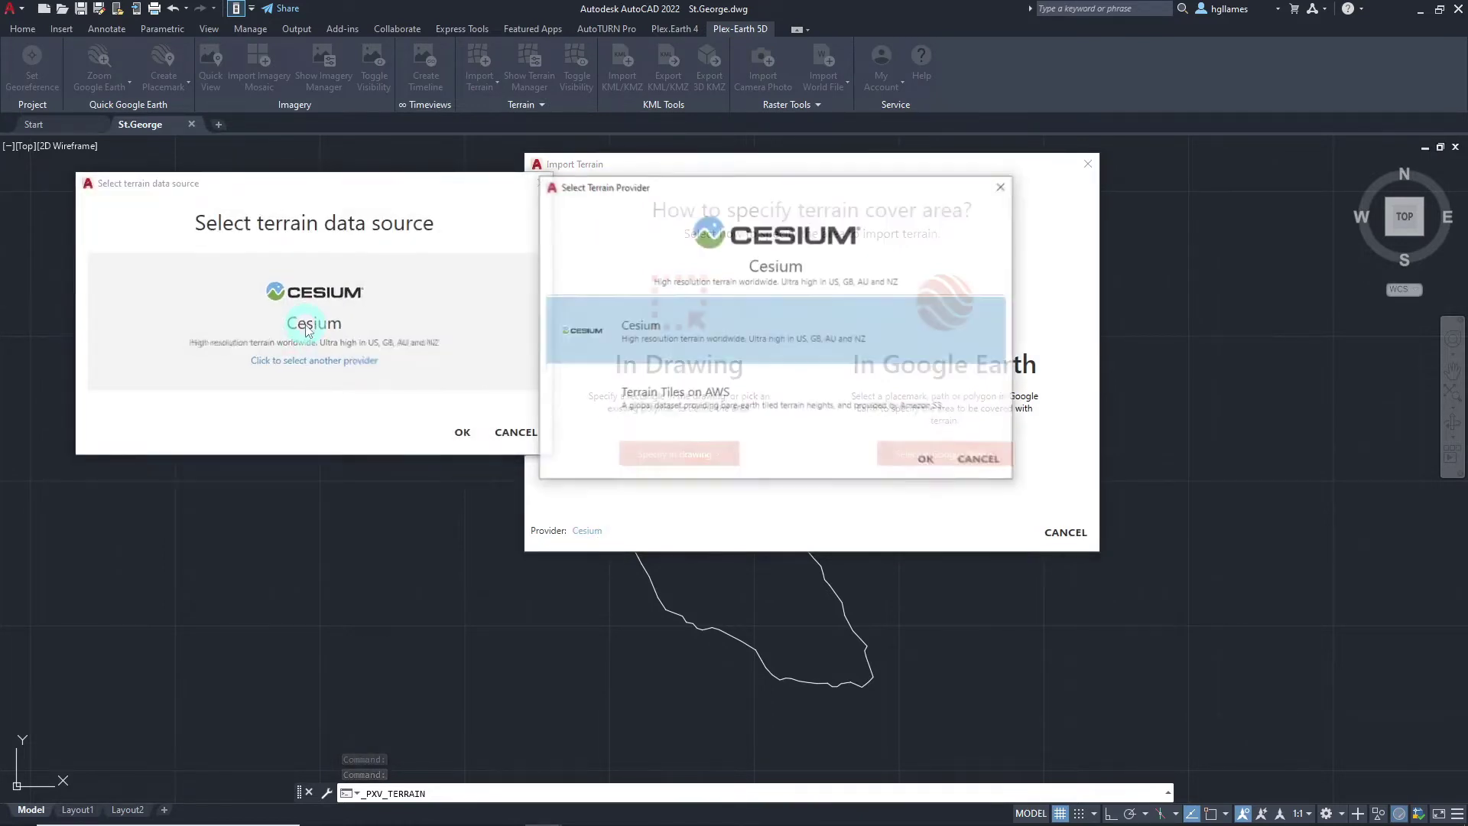
left_click(927, 460)
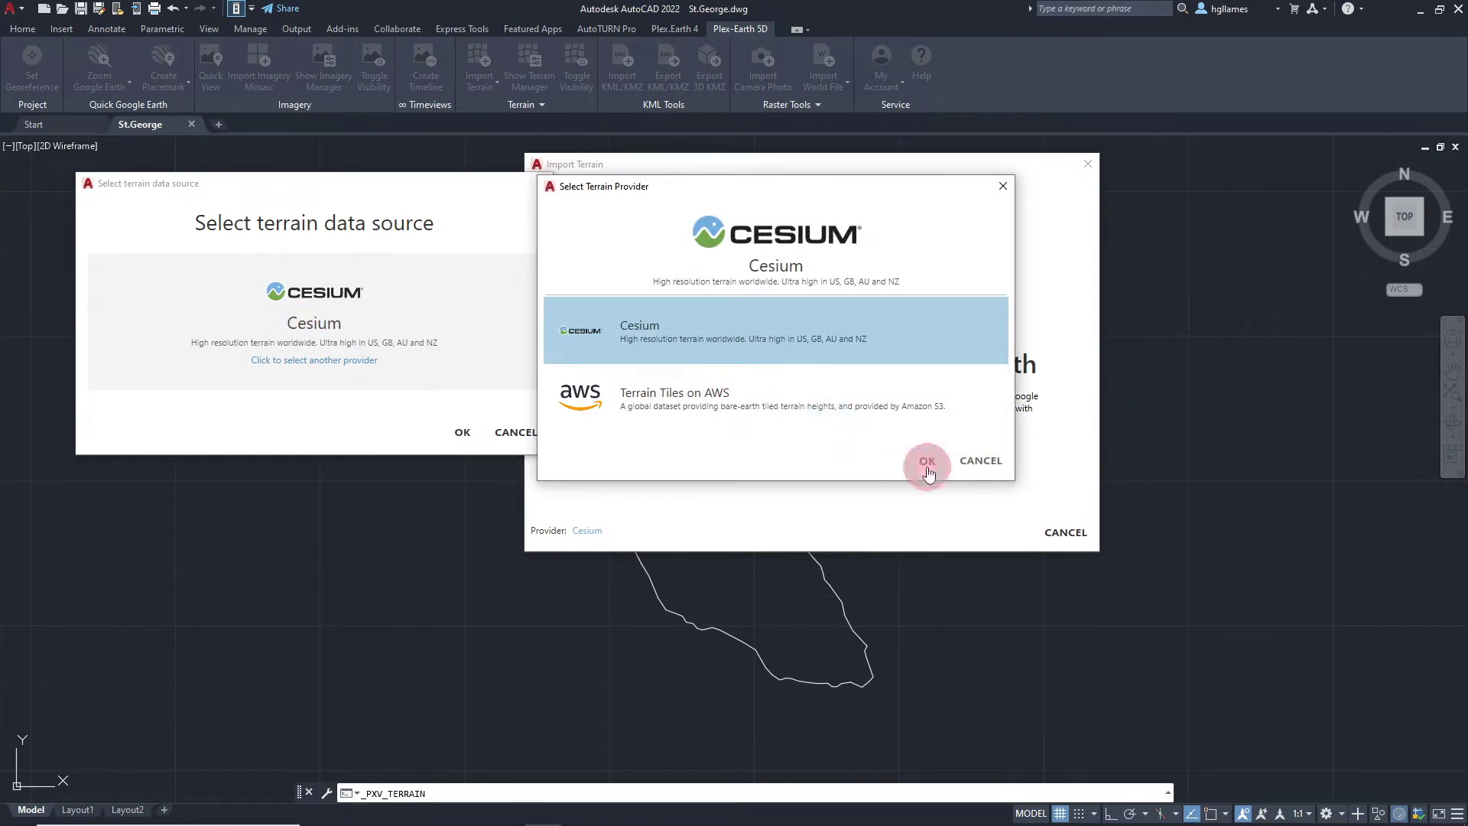
left_click(468, 443)
left_click(747, 412)
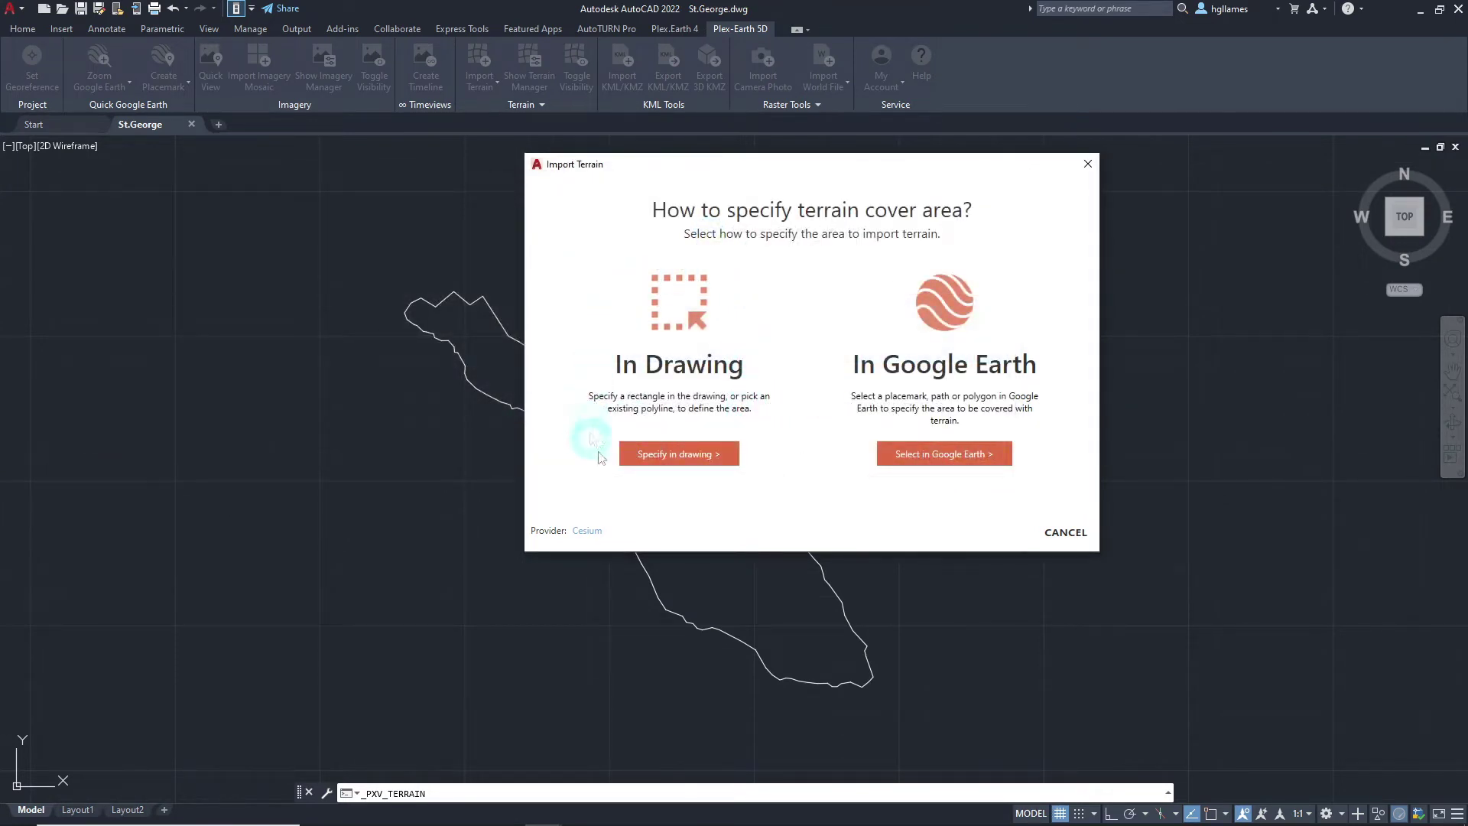
- Bound the terrain by the island outline polyline, creating Terrain 1 with 20 m / 100 m contours
left_click(684, 461)
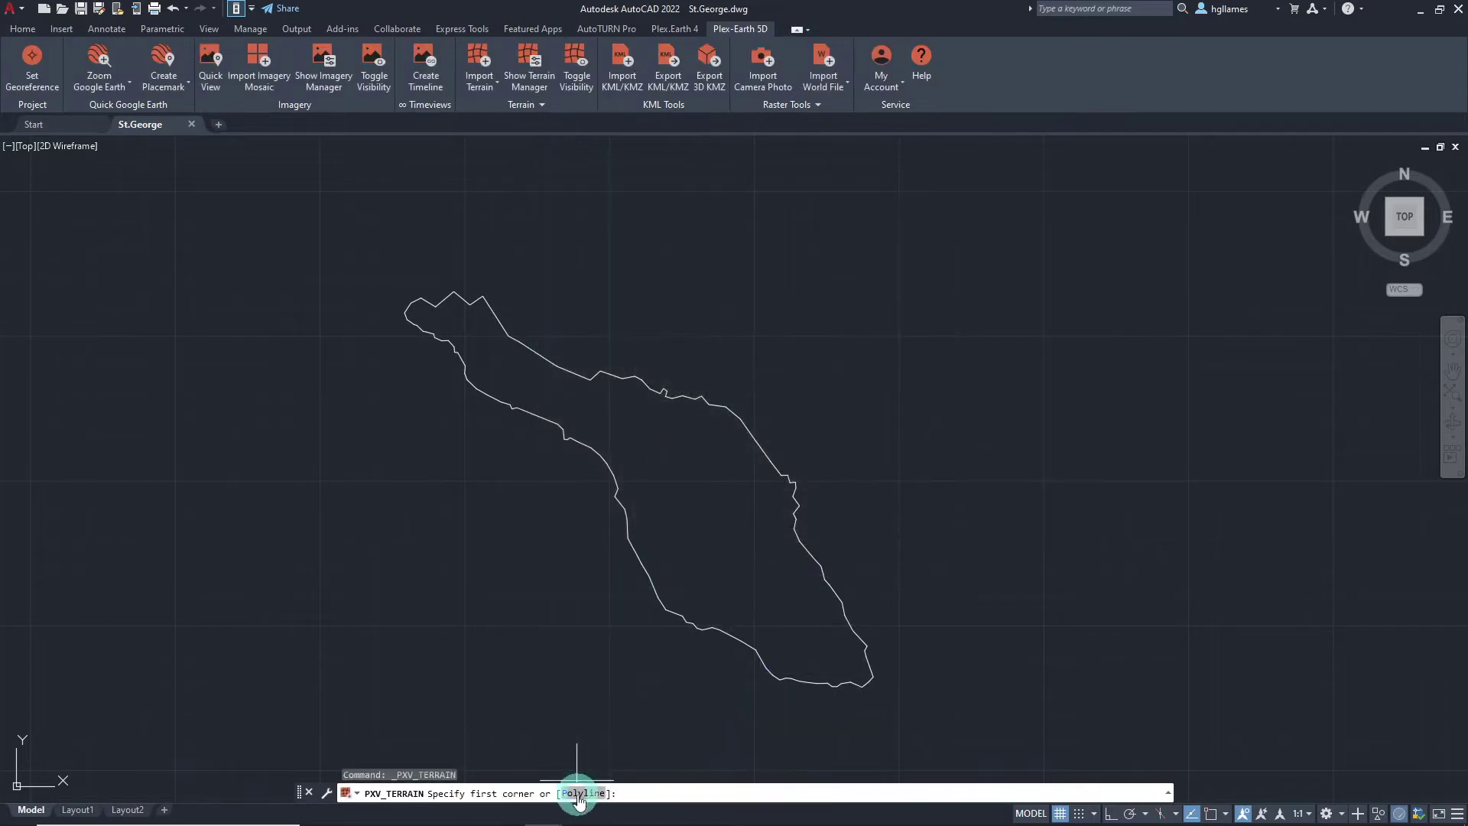
left_click(585, 793)
left_click(627, 535)
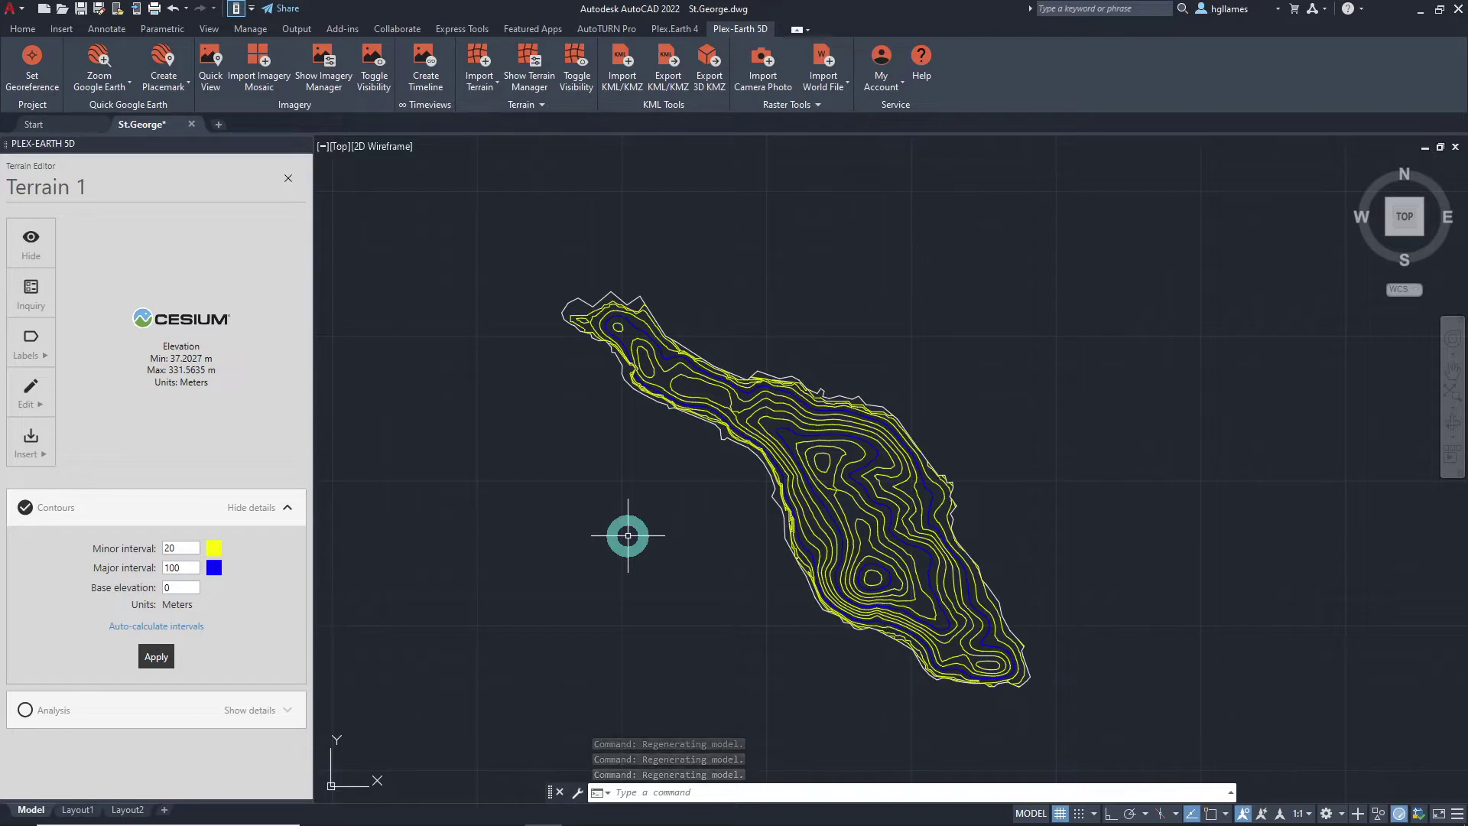
left_click(272, 509)
- Show Terrain 1's analysis settings with Elevation as the parameter and bring up its Elevation Ranges
left_click(273, 551)
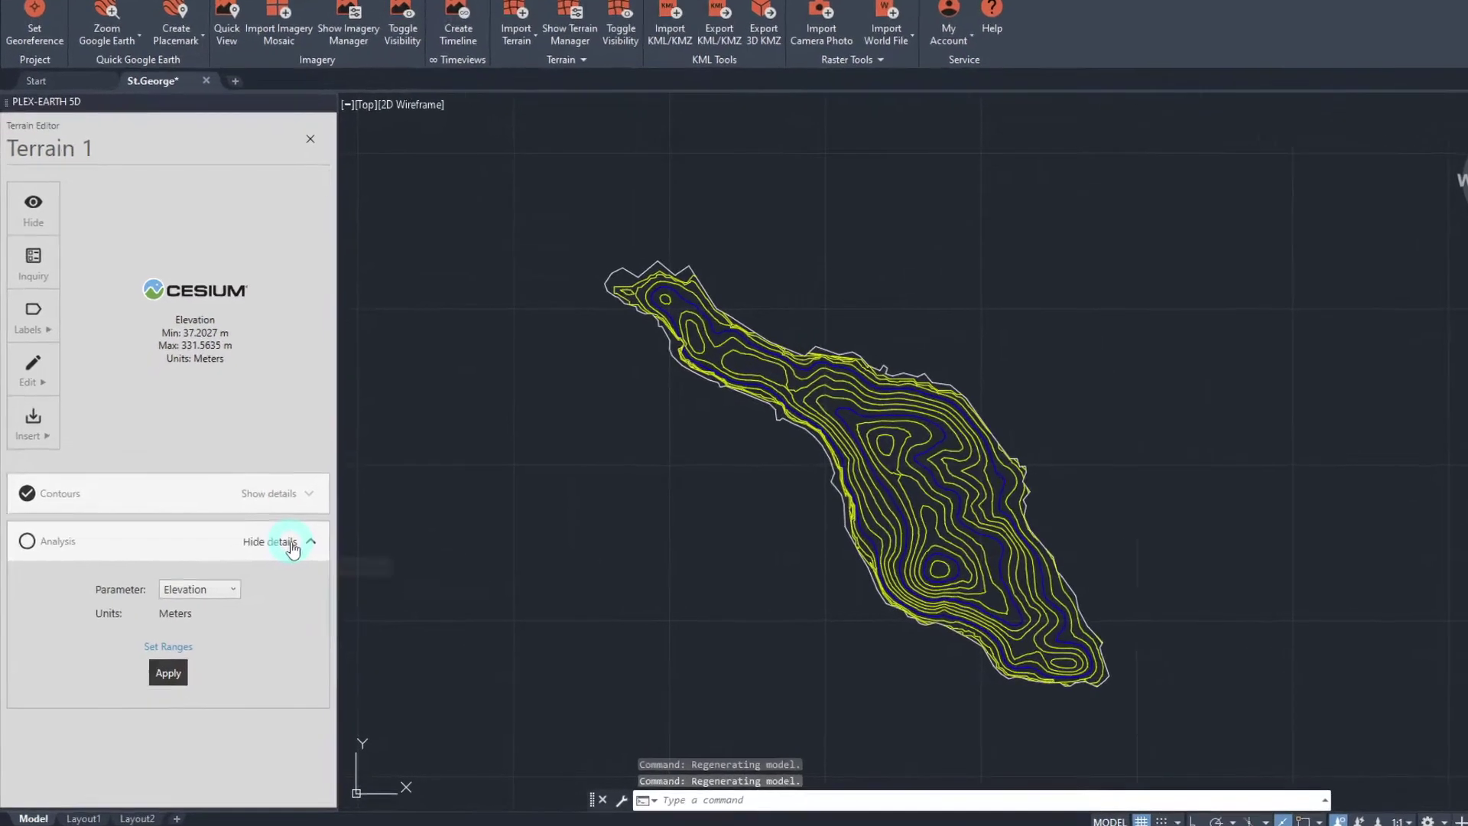
left_click(283, 566)
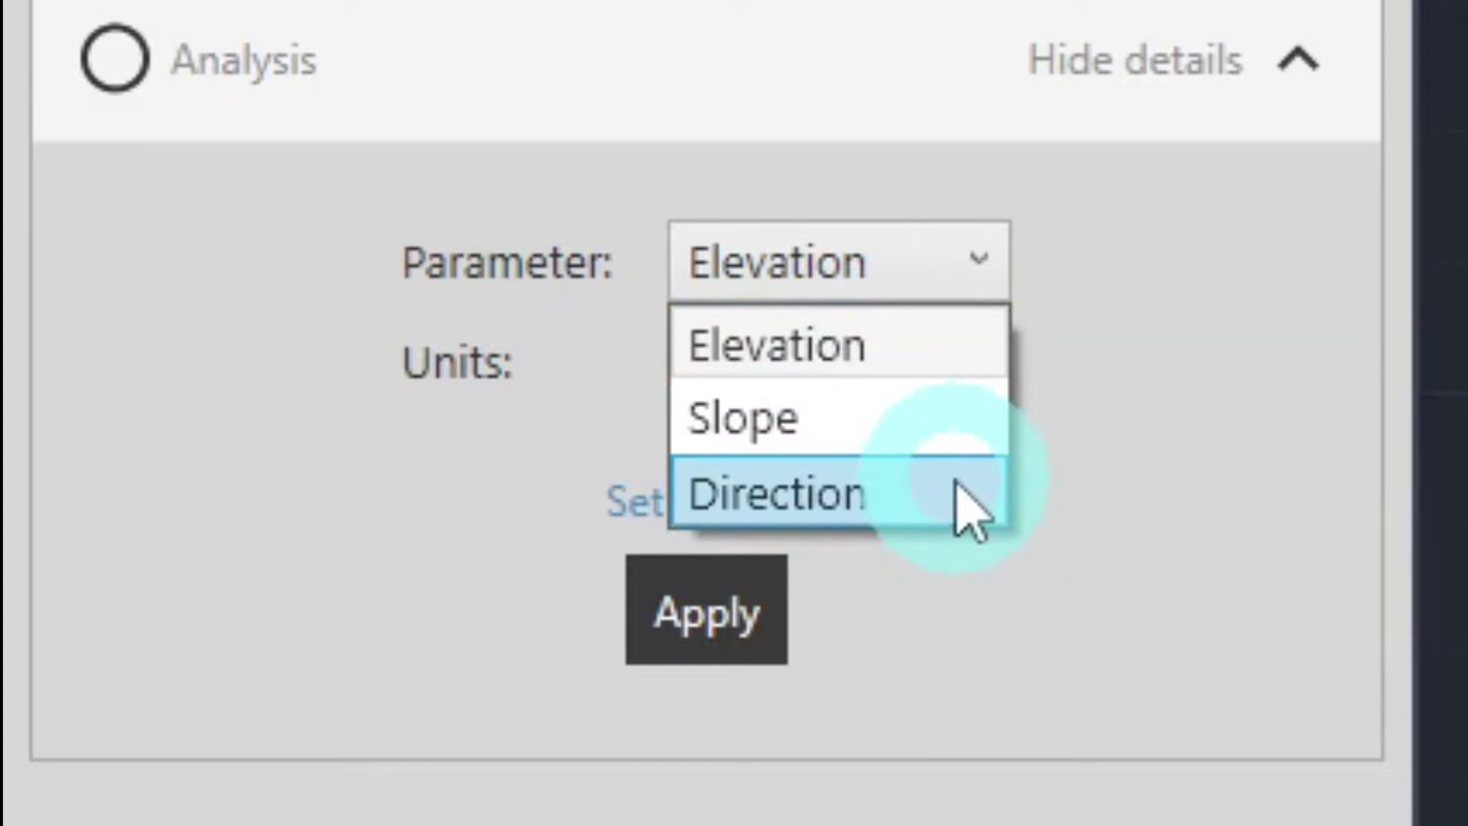
left_click(937, 378)
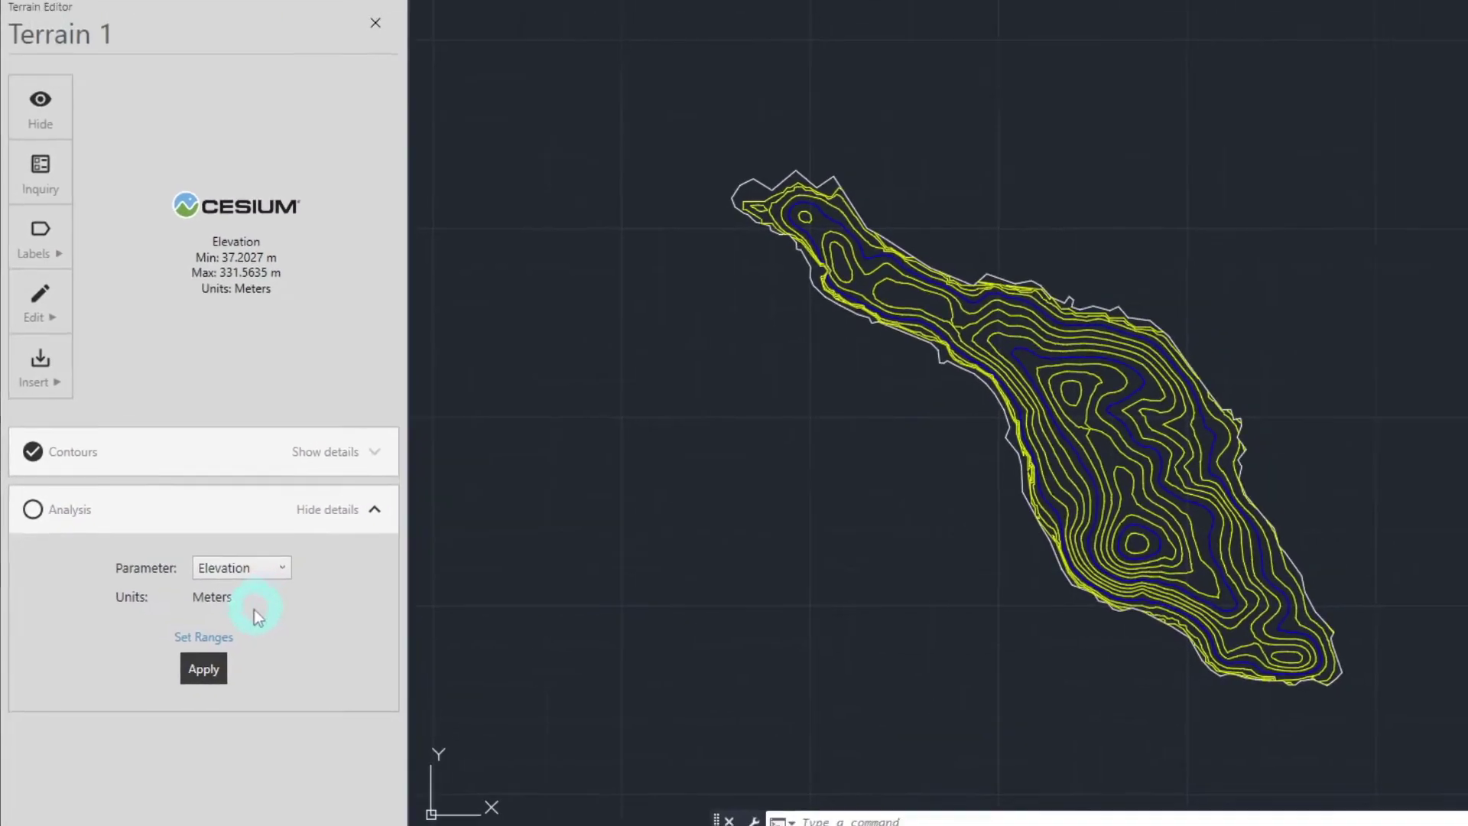
left_click(223, 636)
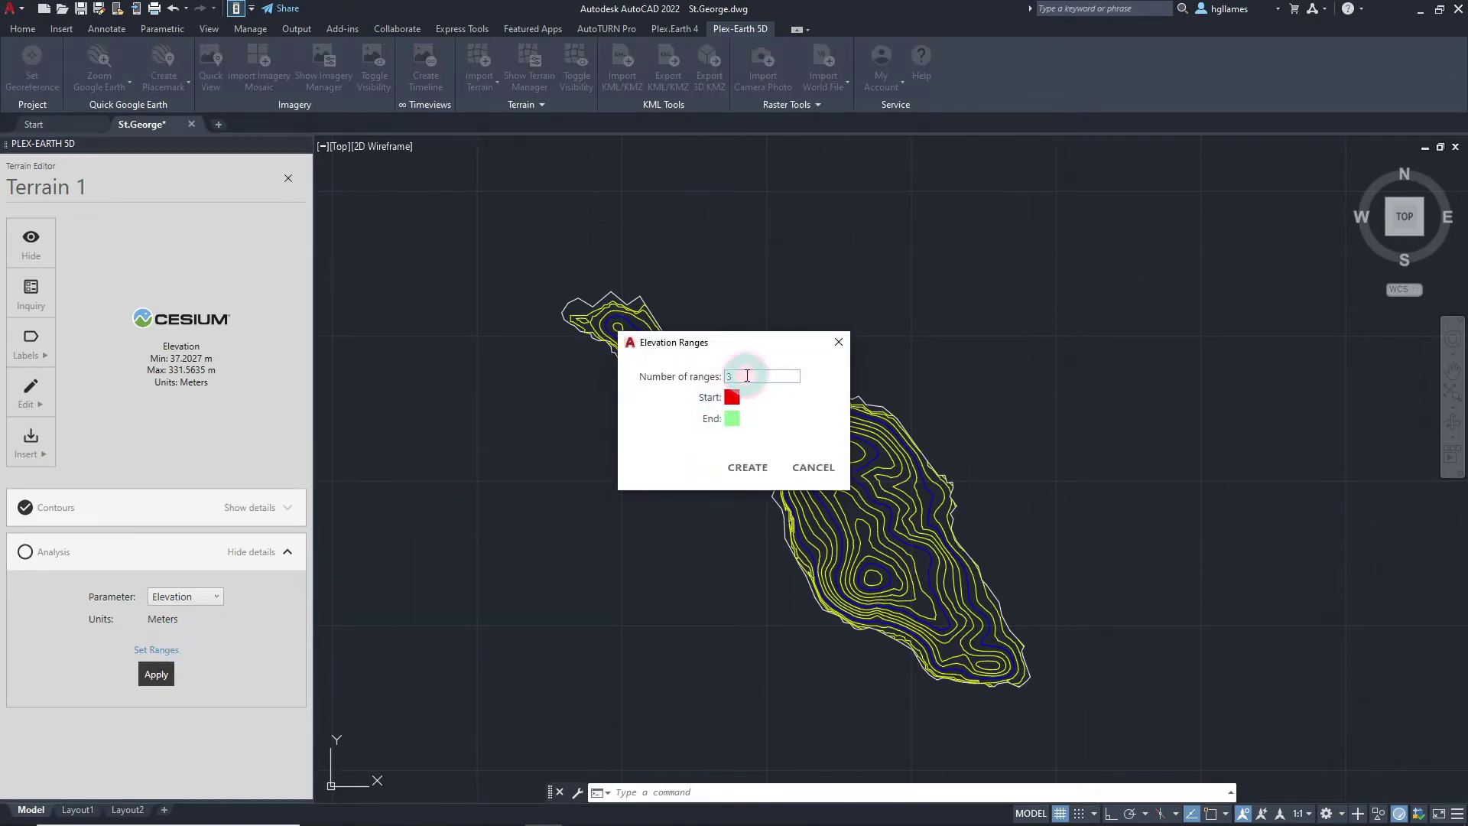
- Create 4 elevation ranges from red to green spanning 37.2027 to 331.5635 m, hiding the contours
left_click(726, 376)
type("4")
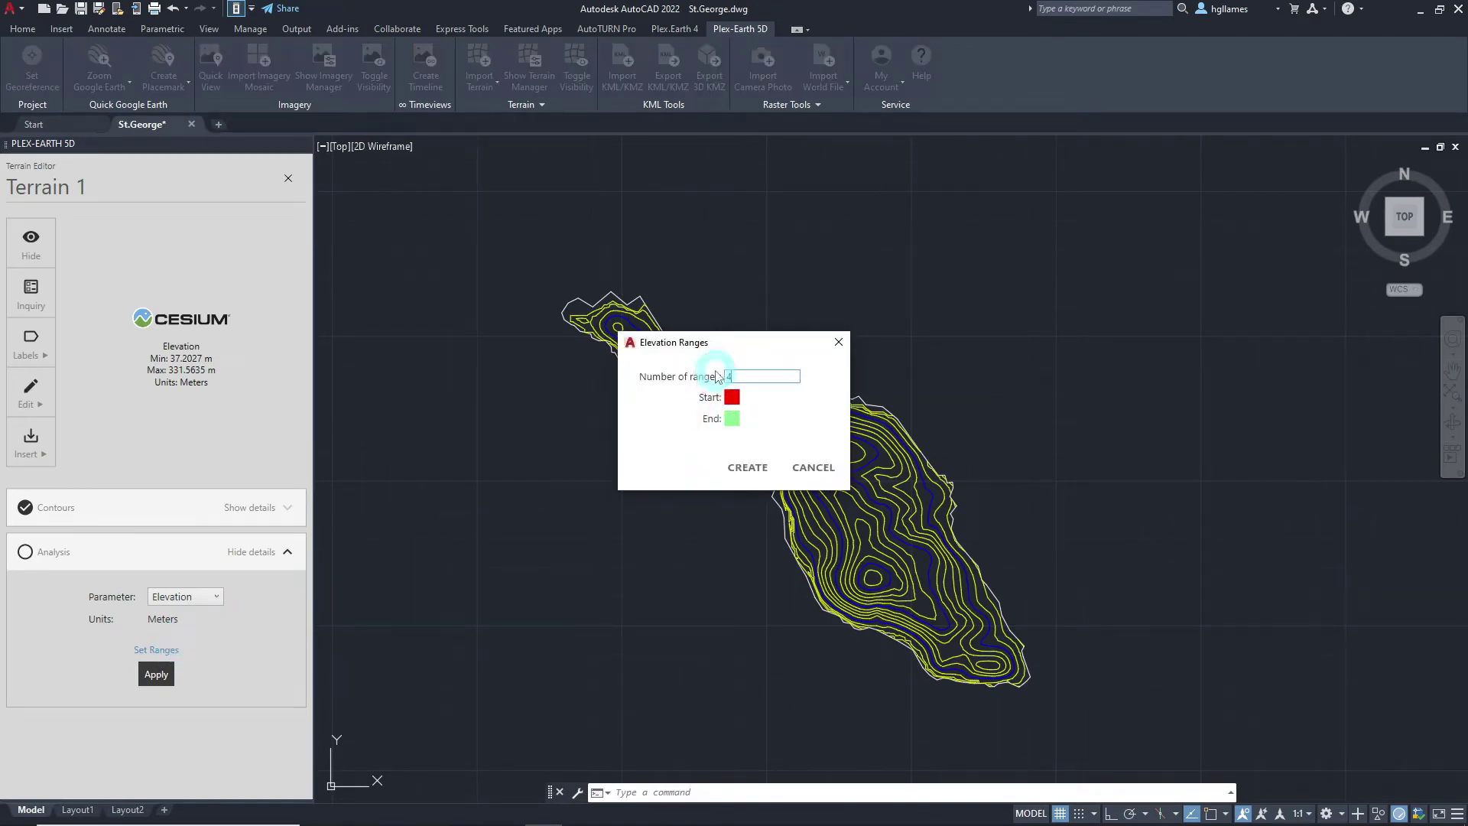
left_click(731, 396)
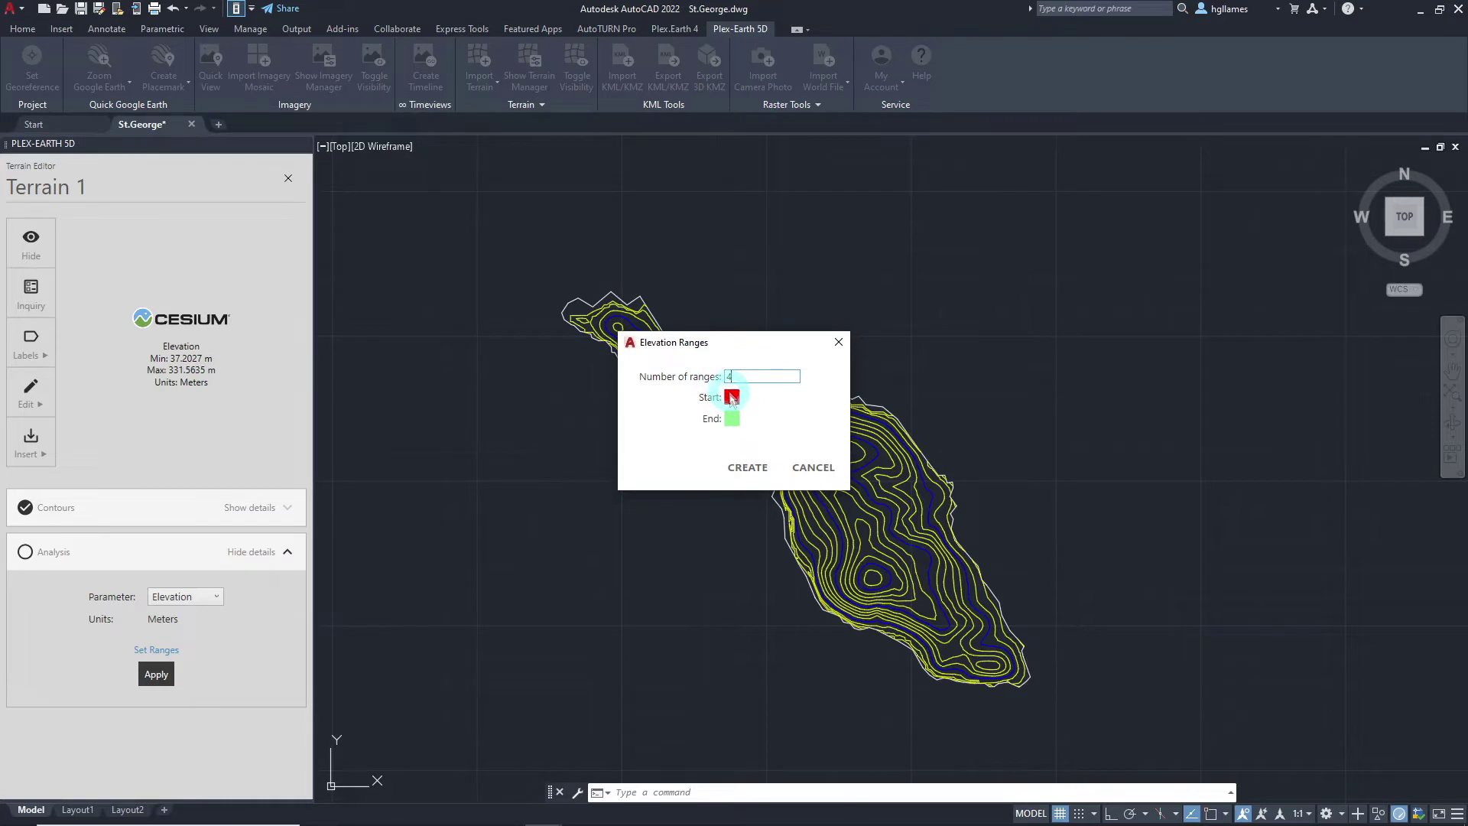
left_click(733, 422)
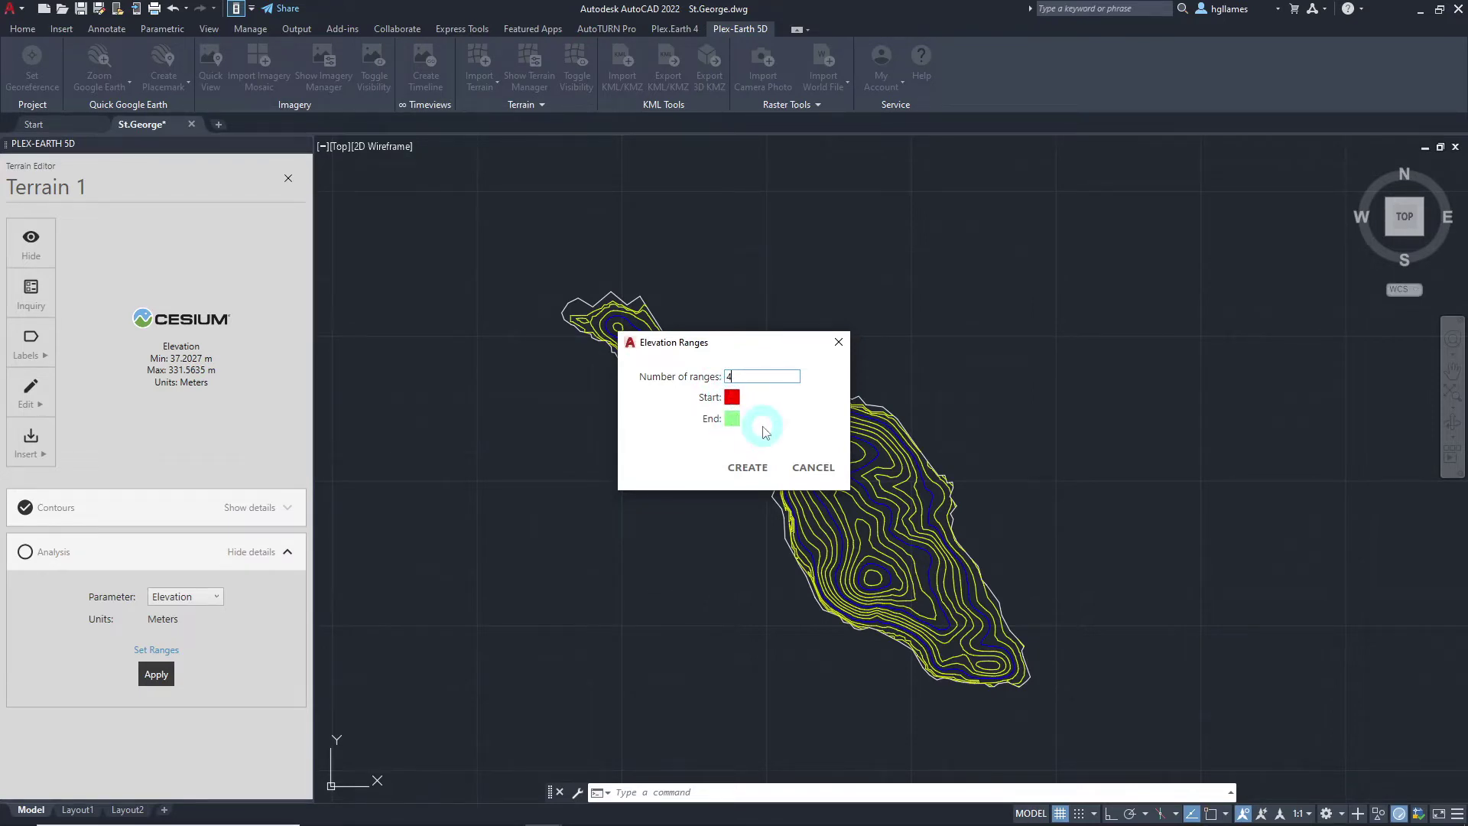
left_click(745, 467)
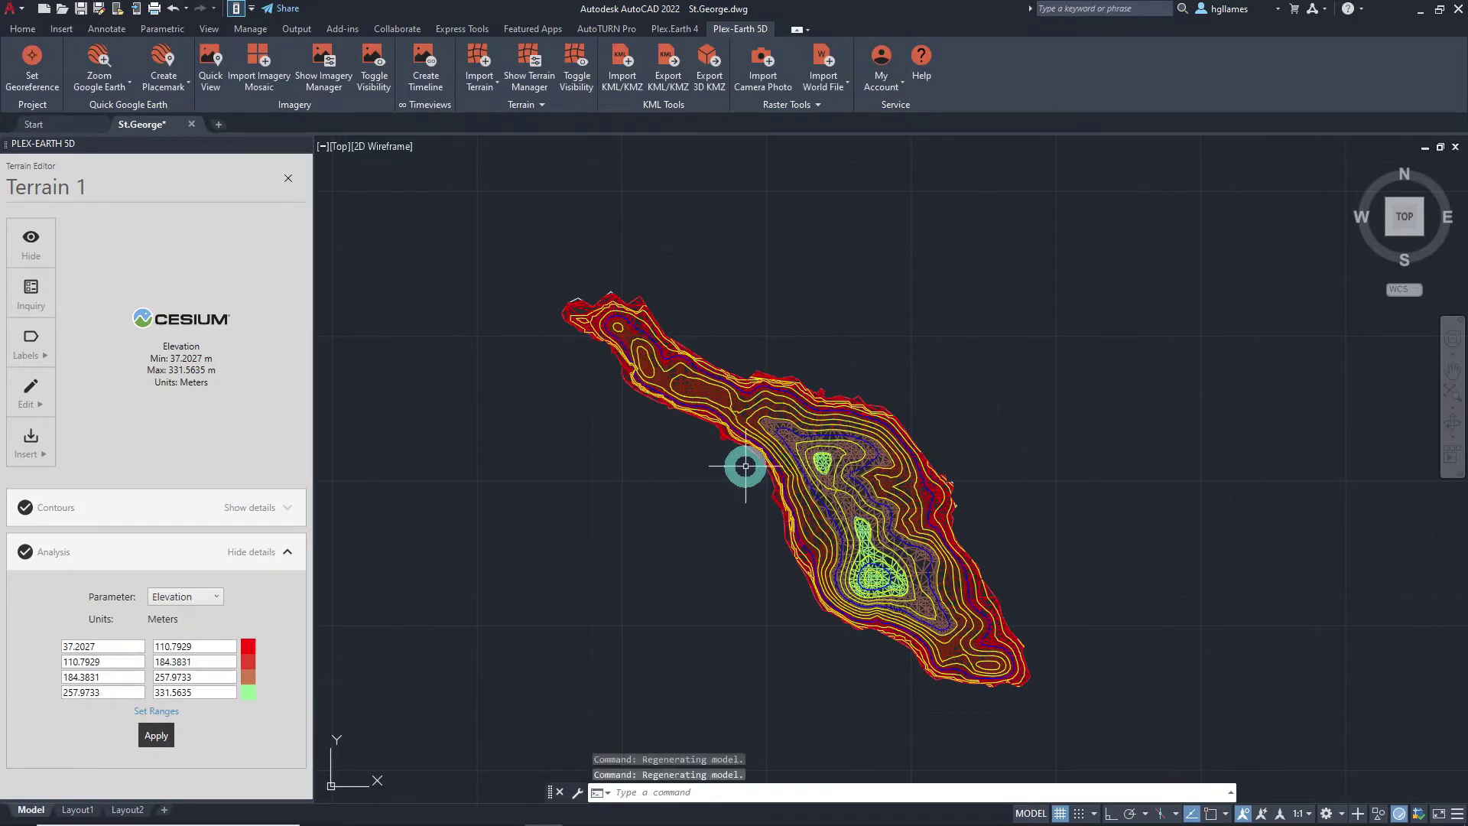
left_click(25, 508)
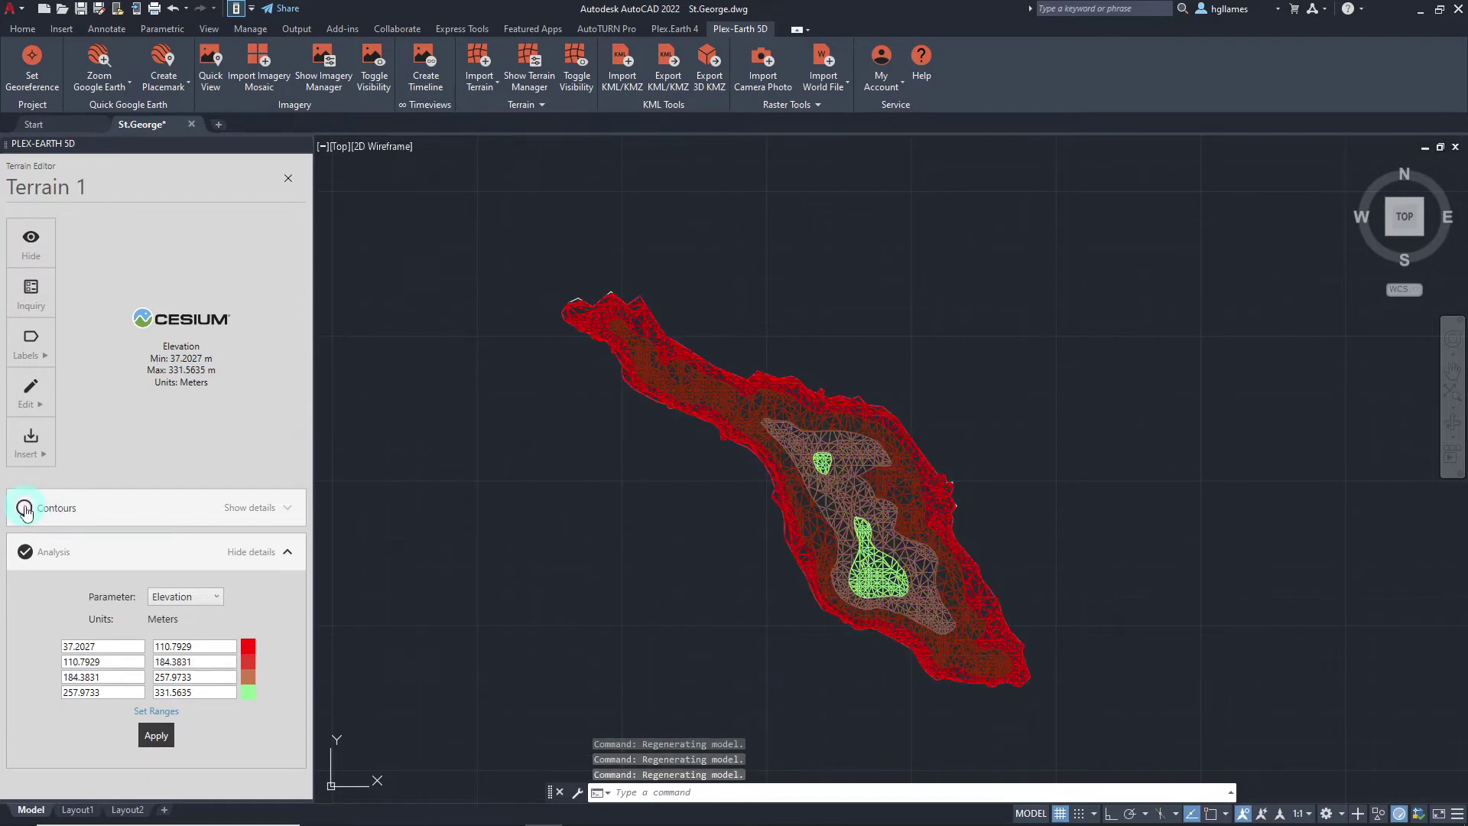
- Switch the viewport to the Realistic visual style and frame the island
left_click(380, 147)
left_click(409, 234)
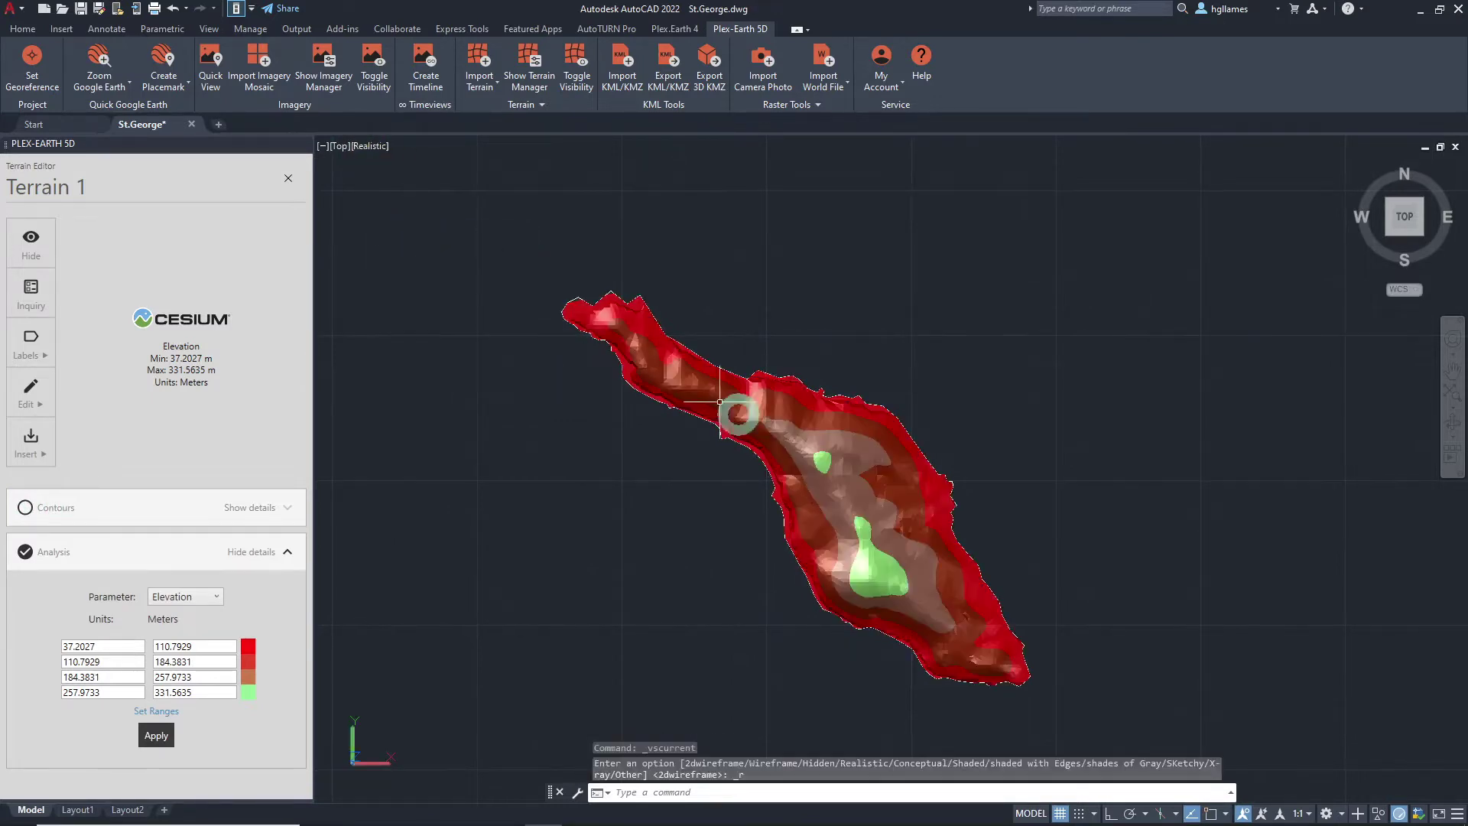
scroll(726, 537, "up", 3)
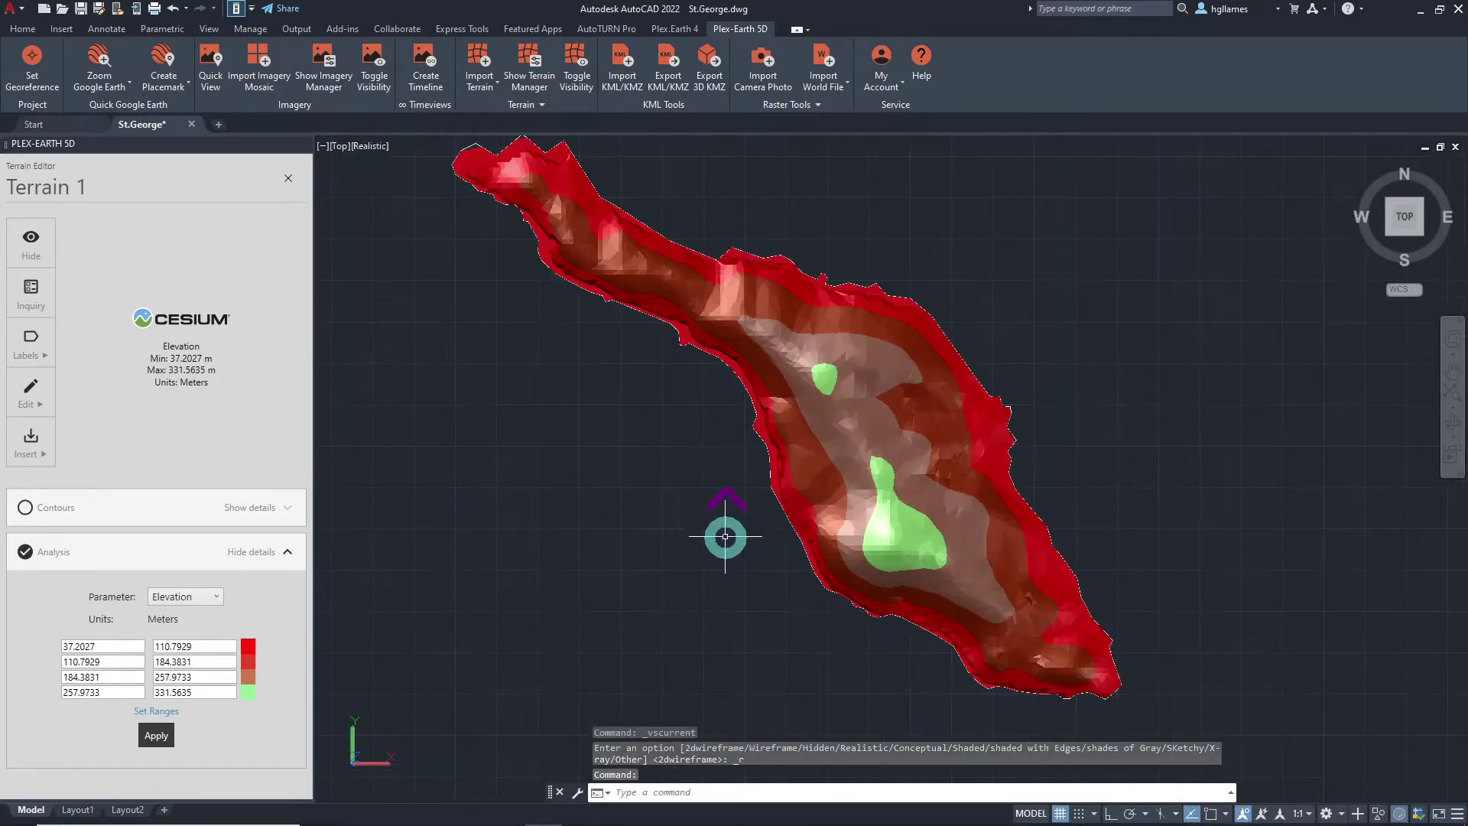
middle_click_drag(726, 537, 726, 556)
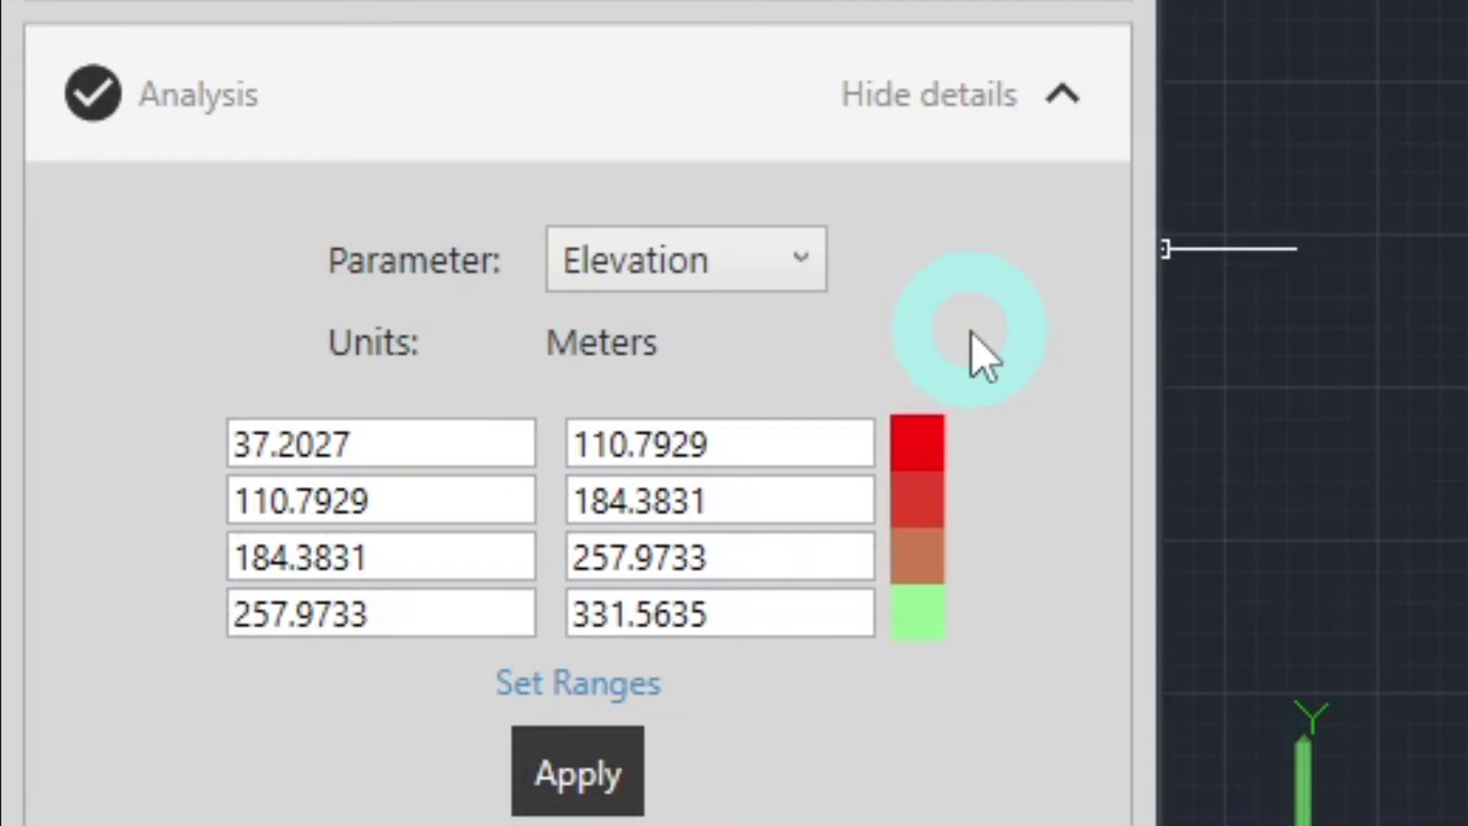
- Change the second elevation range's bounds to 120 and 175 m
left_click_drag(440, 497, 258, 489)
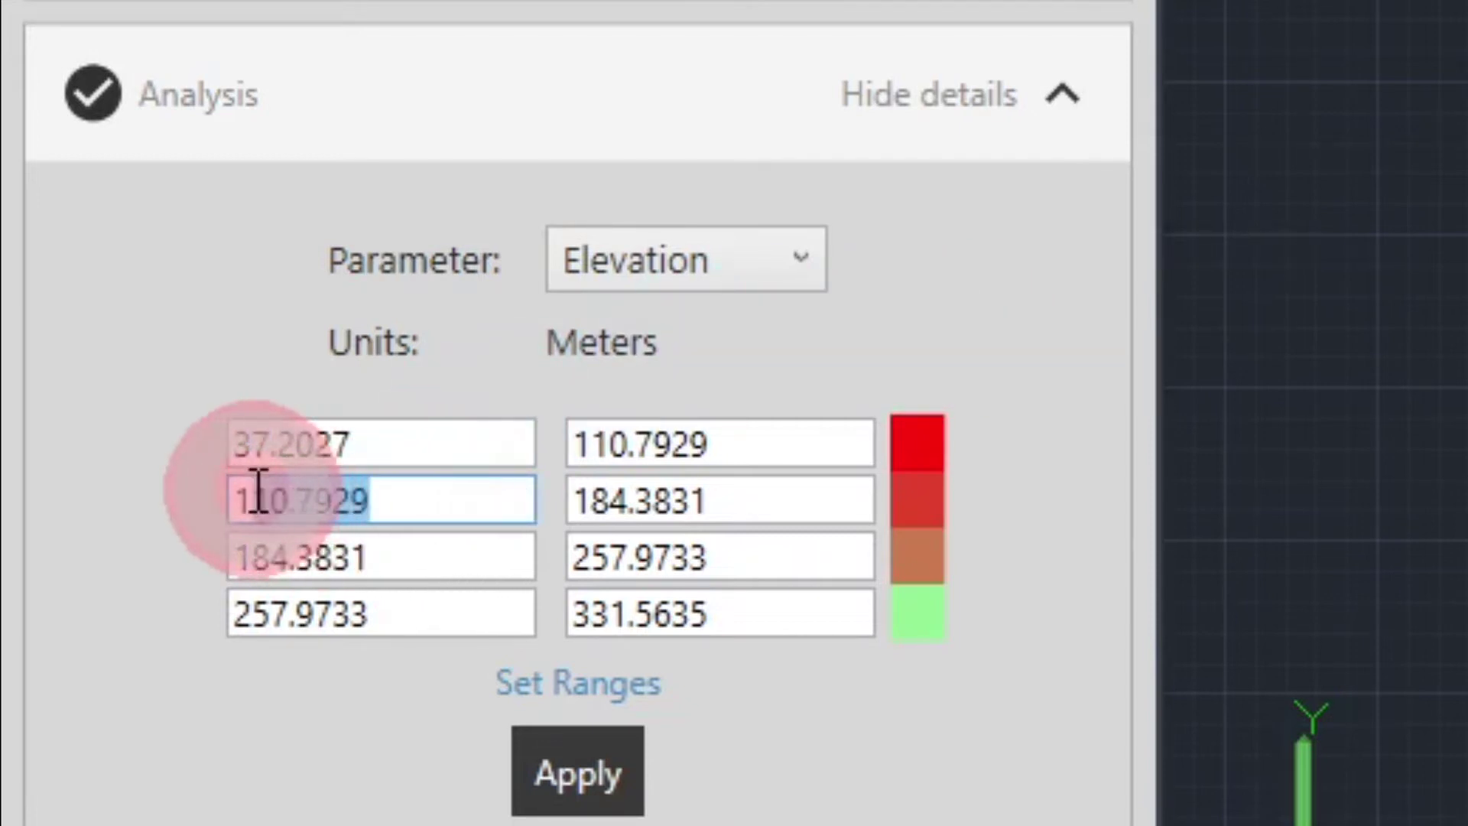
type("20")
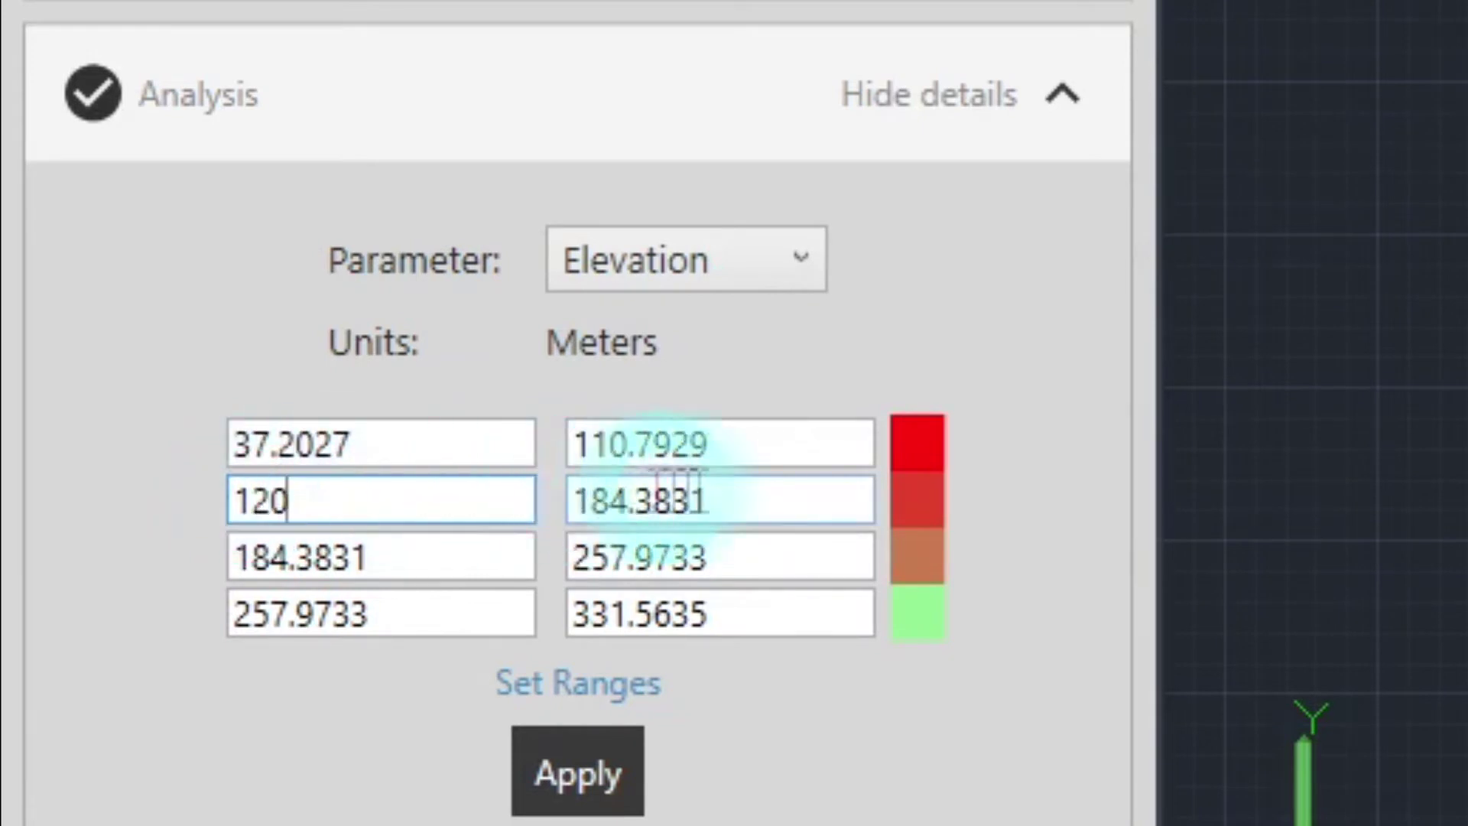
left_click(632, 489)
left_click_drag(632, 490, 645, 449)
type("175")
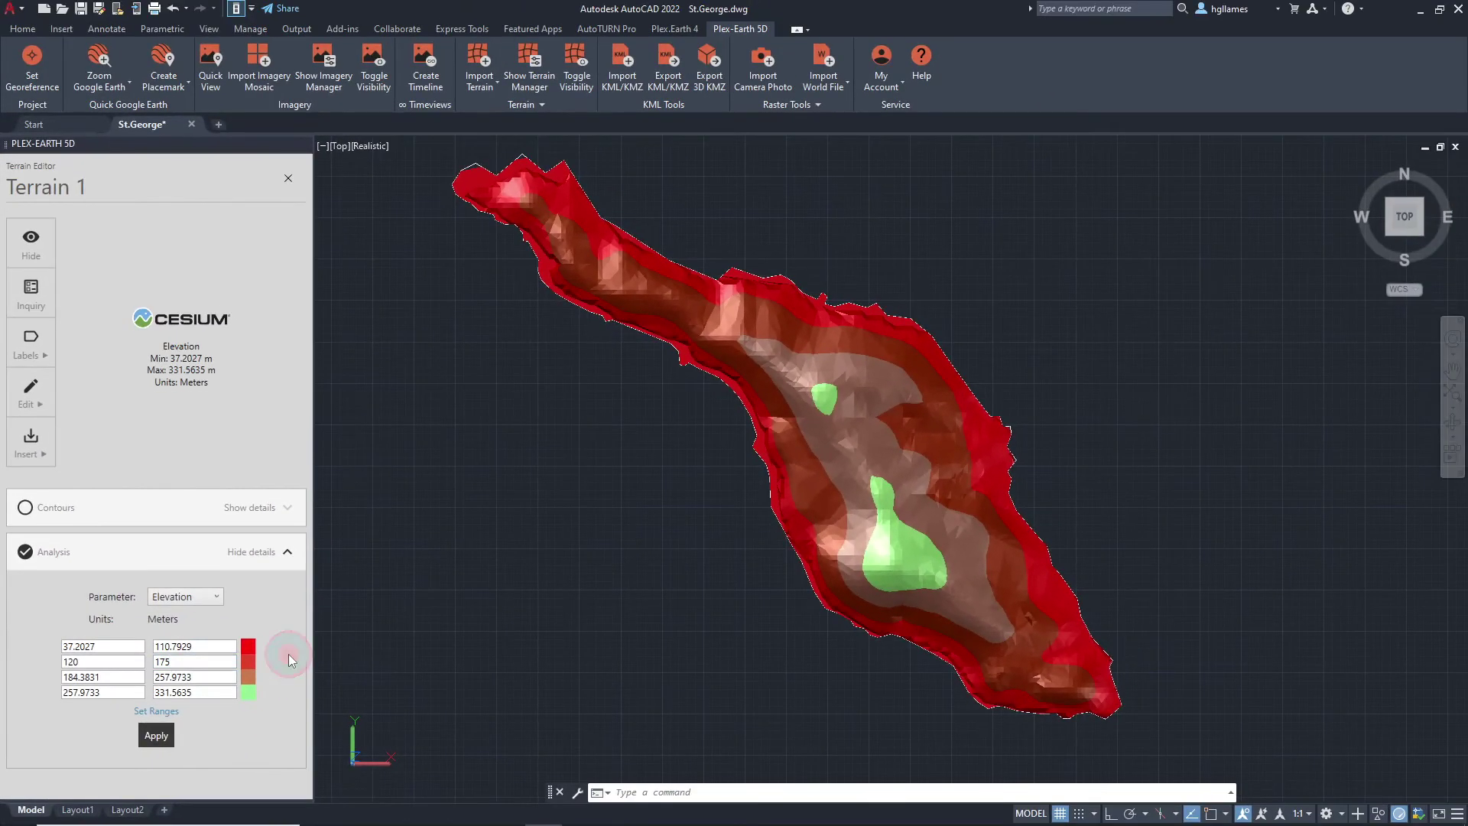
- Colour the 120–175 m range yellow and the third range cyan
left_click(249, 664)
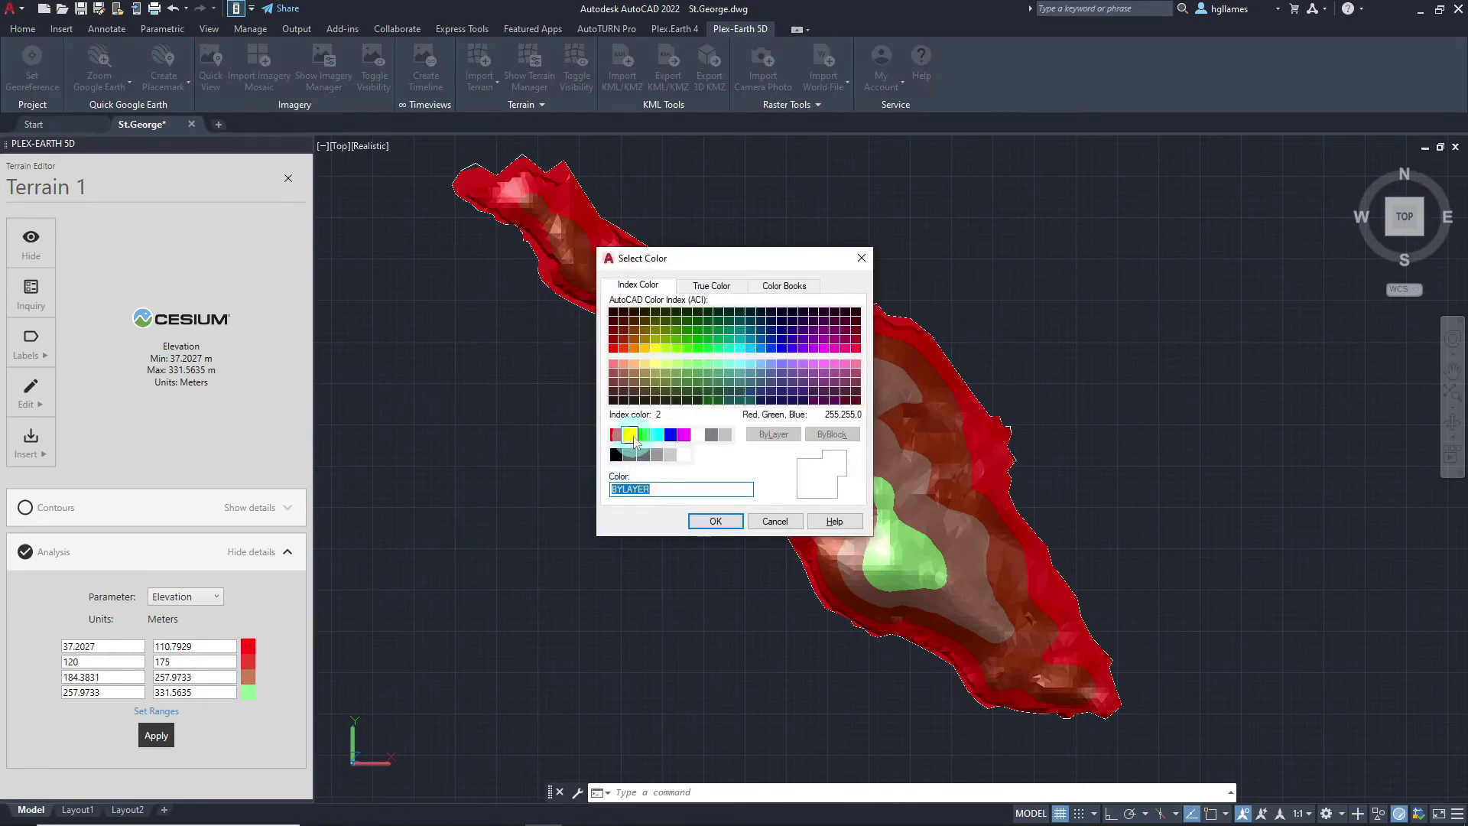
left_click(630, 434)
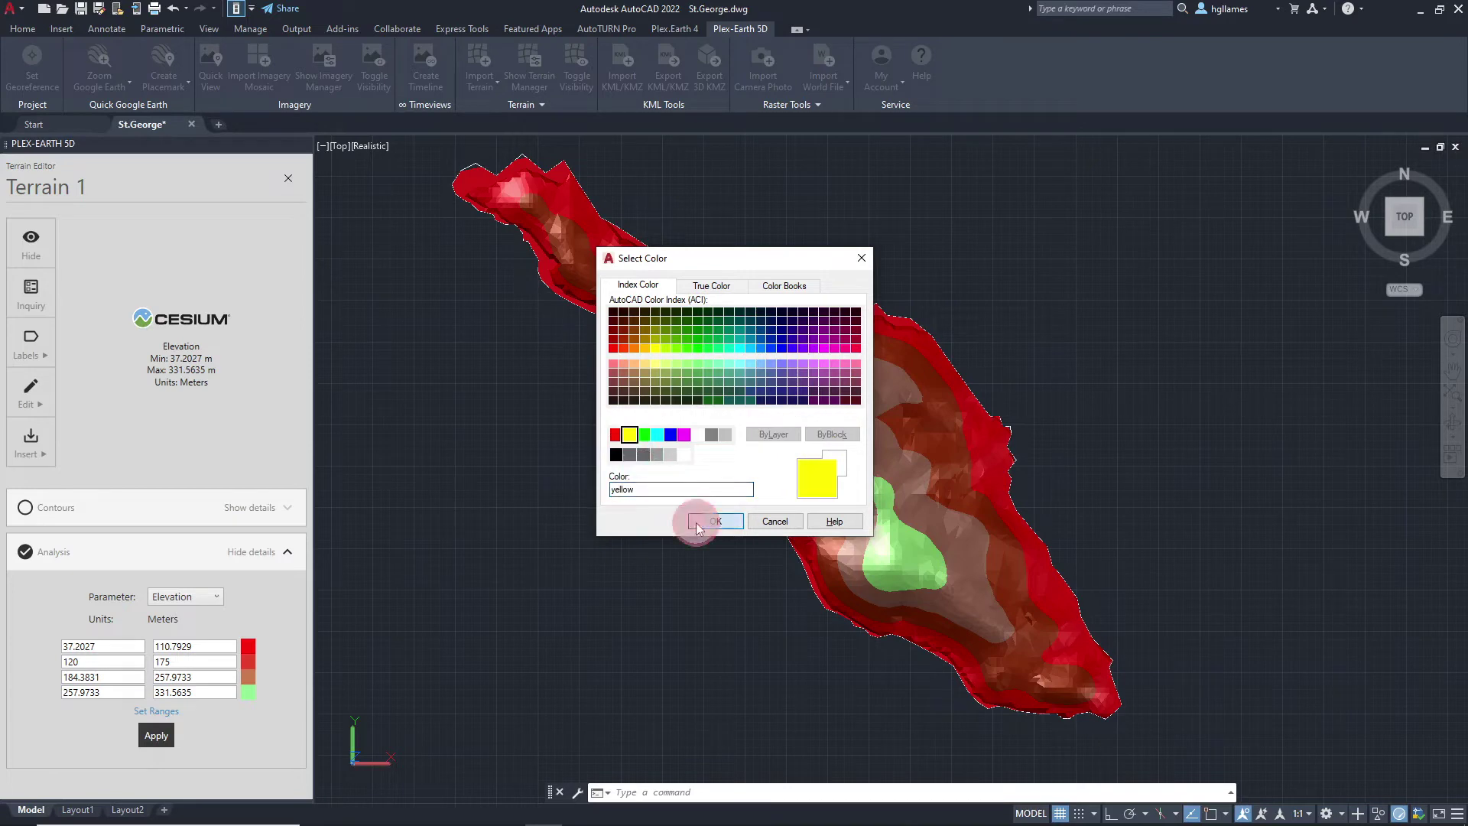
left_click(715, 521)
left_click(249, 677)
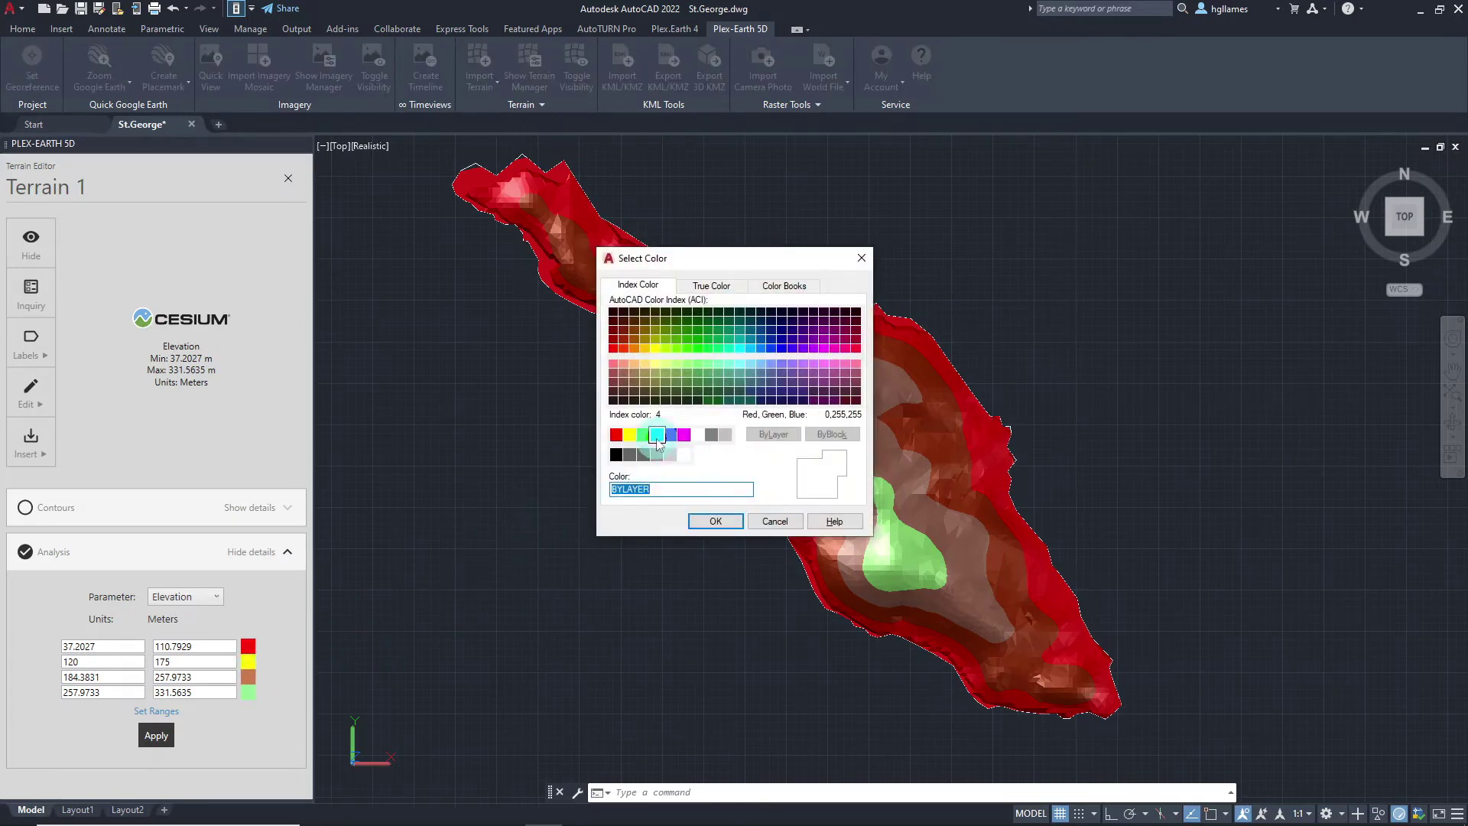
left_click(657, 435)
left_click(705, 528)
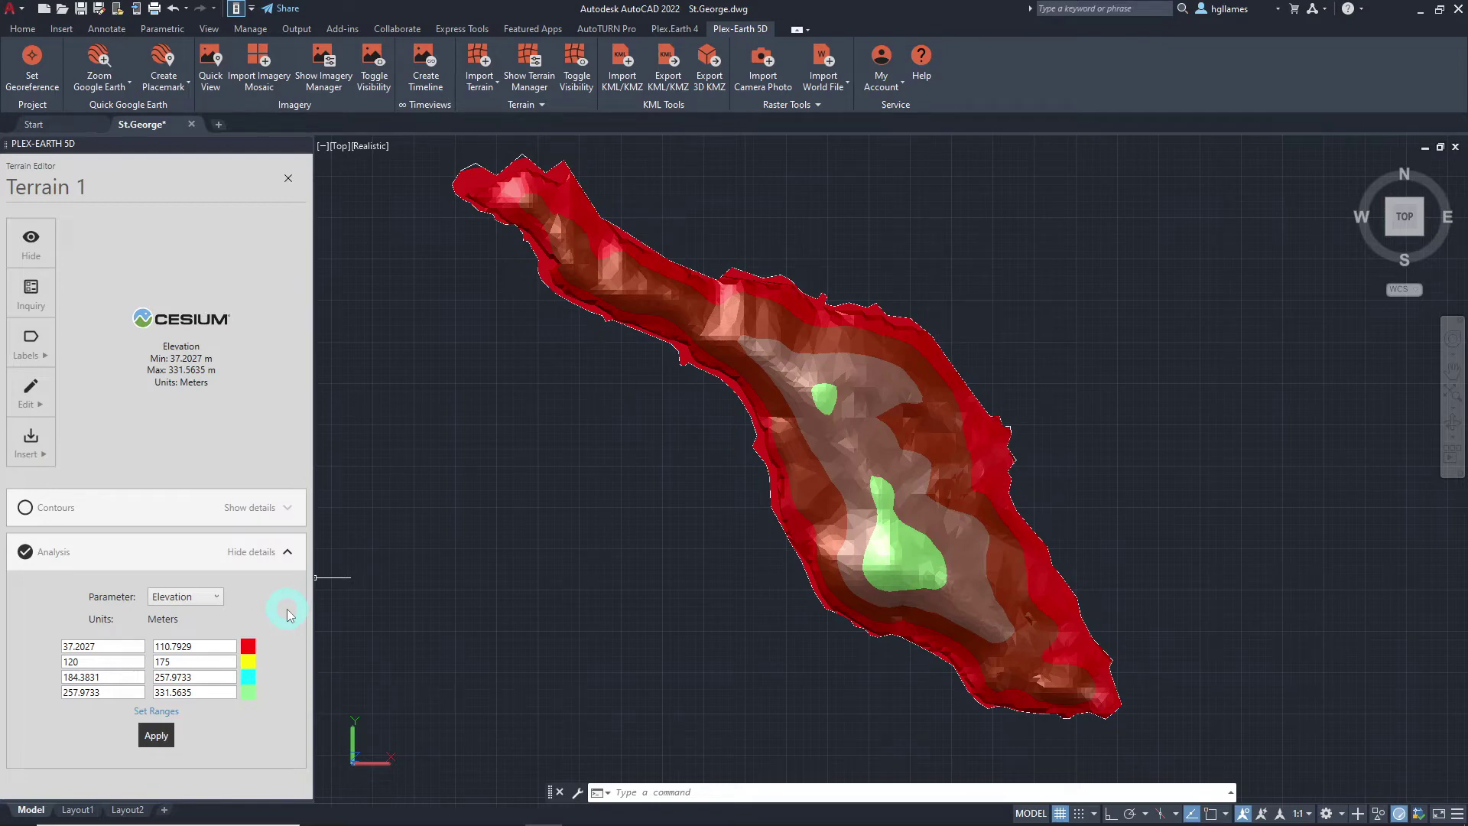
- Apply the edited elevation ranges and reselect the terrain to check the range bounds
left_click(158, 737)
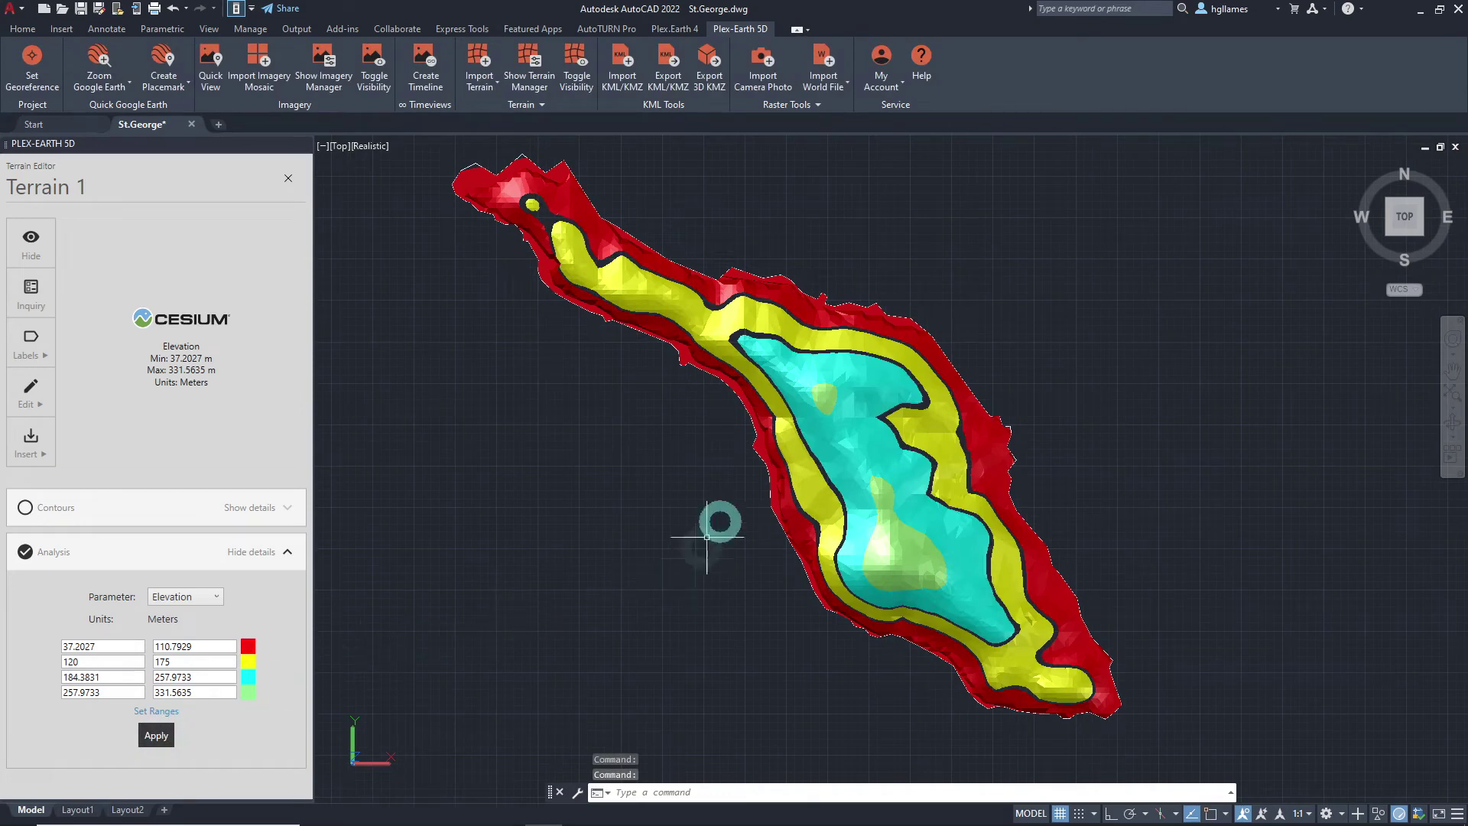
left_click(765, 397)
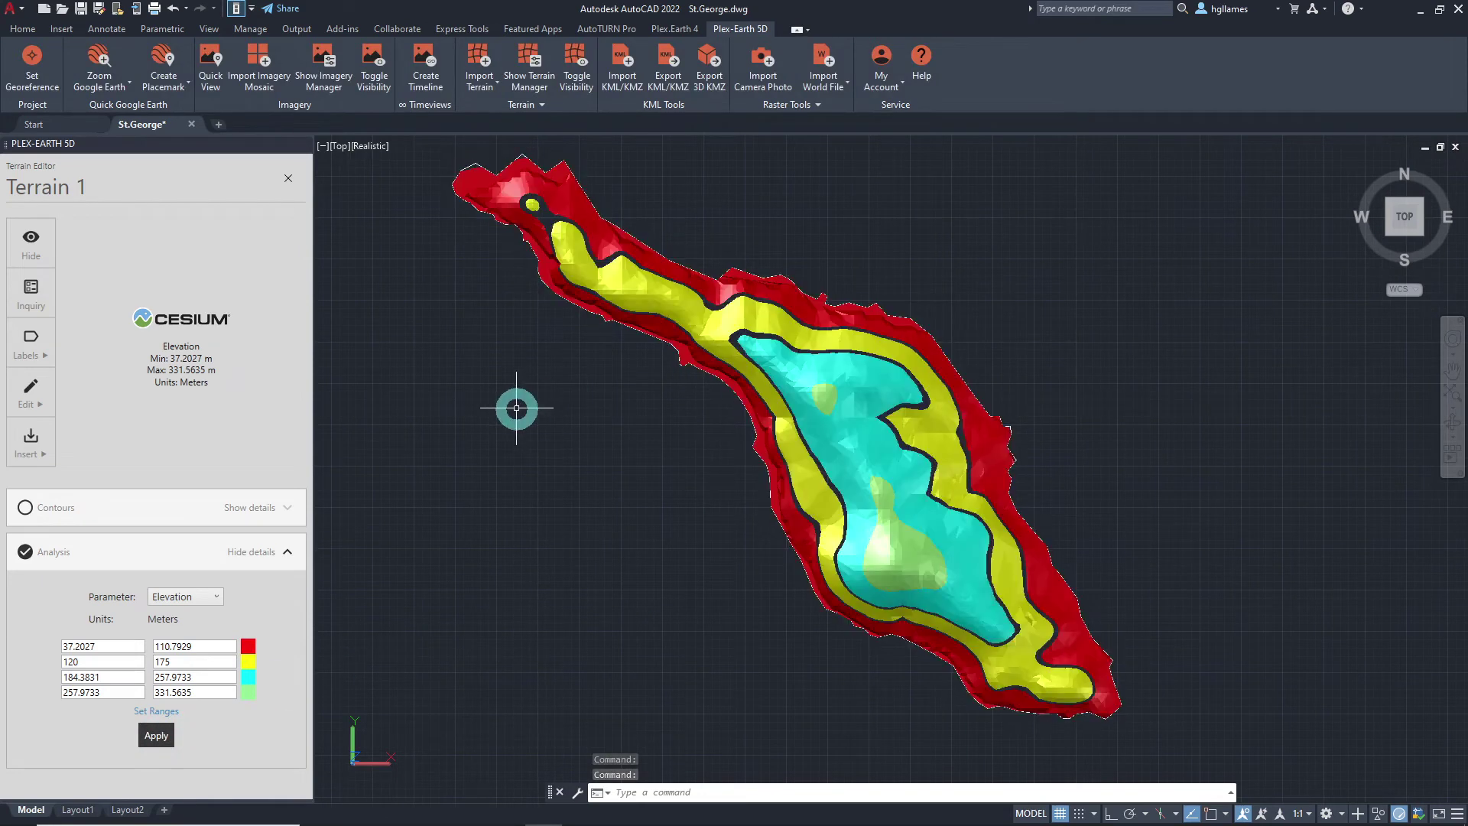
left_click(531, 205)
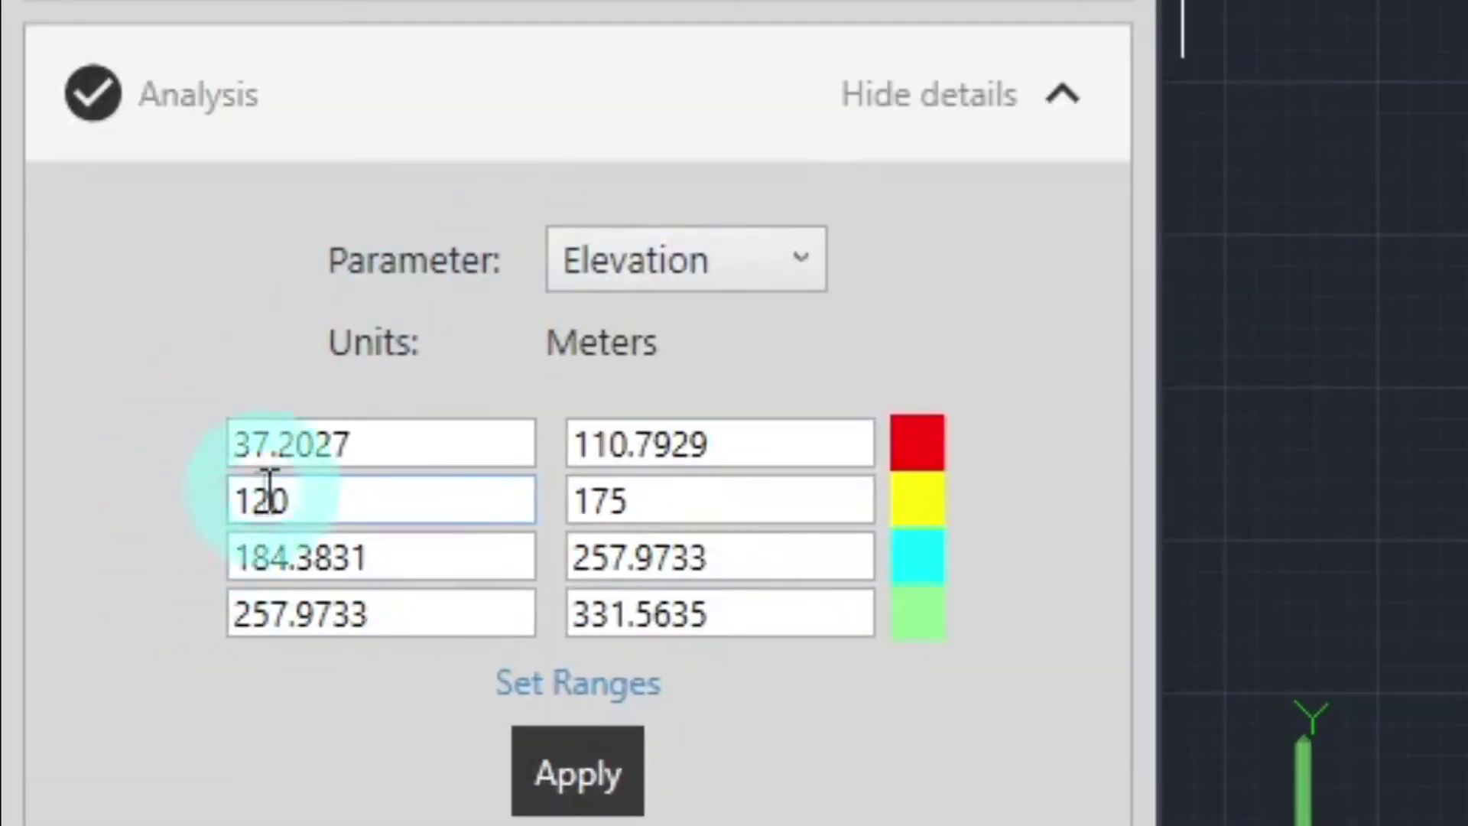
left_click(646, 445)
left_click(629, 501)
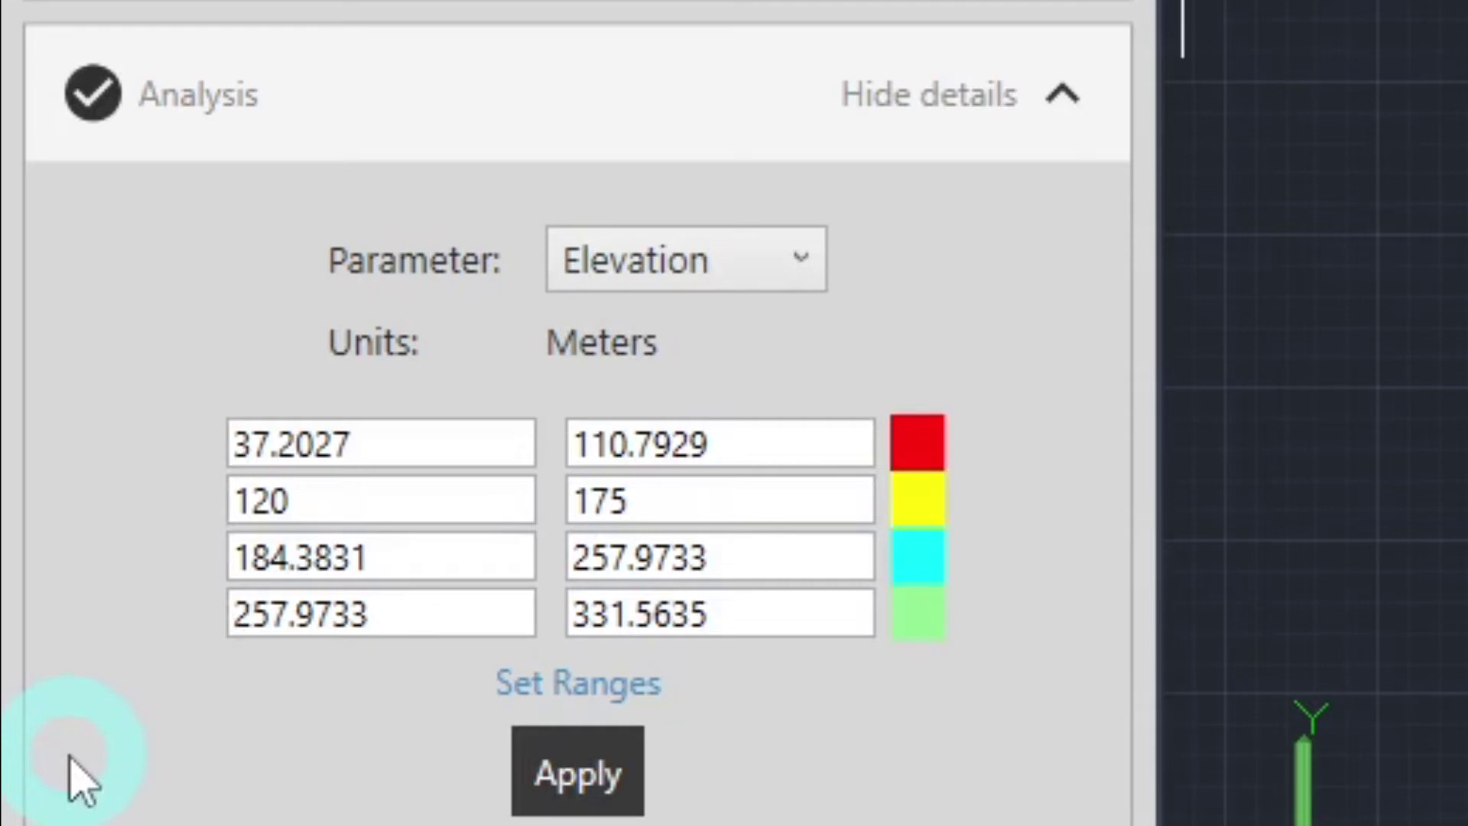
- Switch the analysis to Slope with three ranges (0–30, 30–60, 60–90°) from magenta to orange (colour 30)
left_click(751, 270)
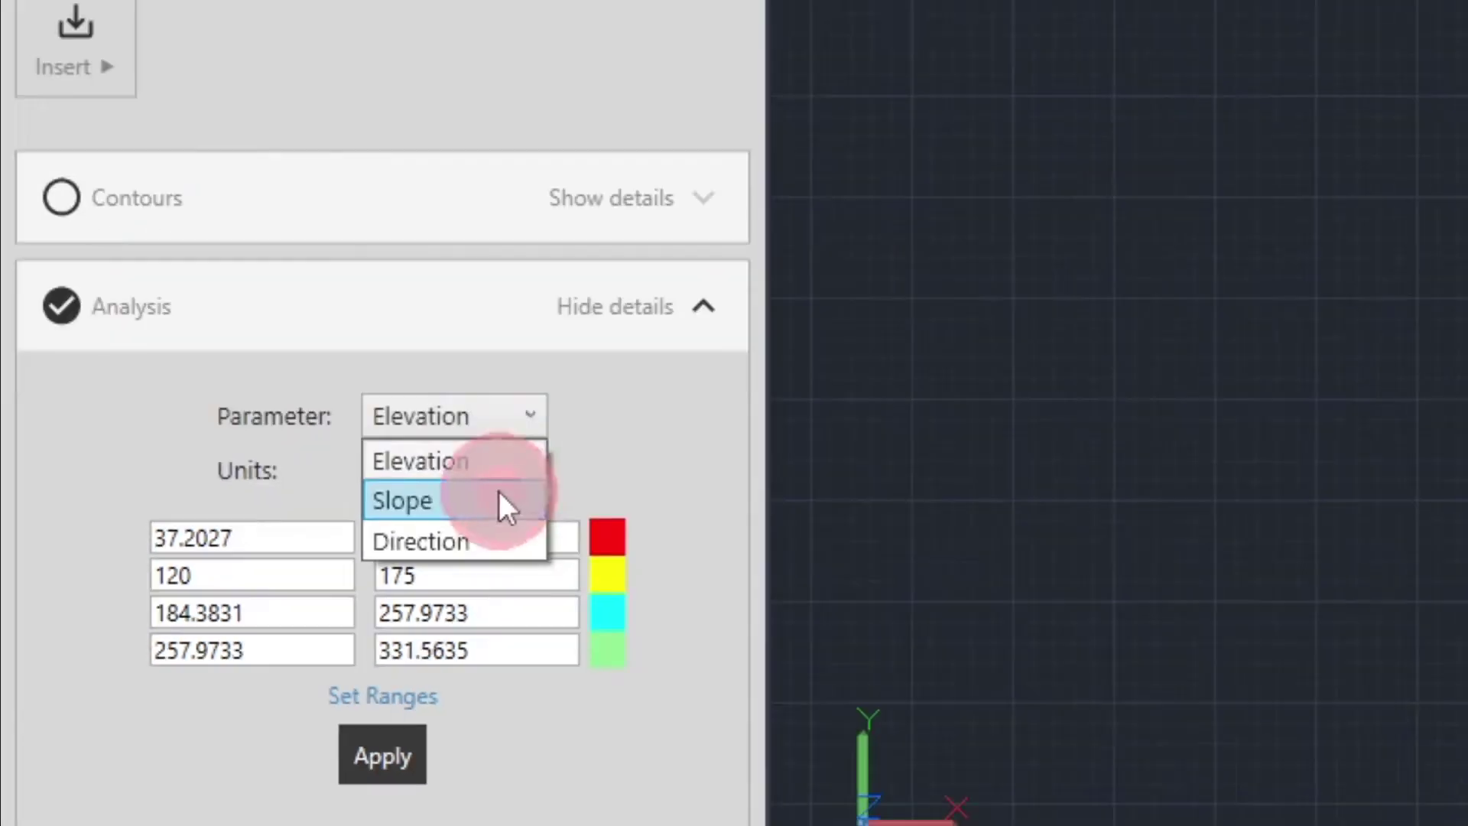
left_click(760, 390)
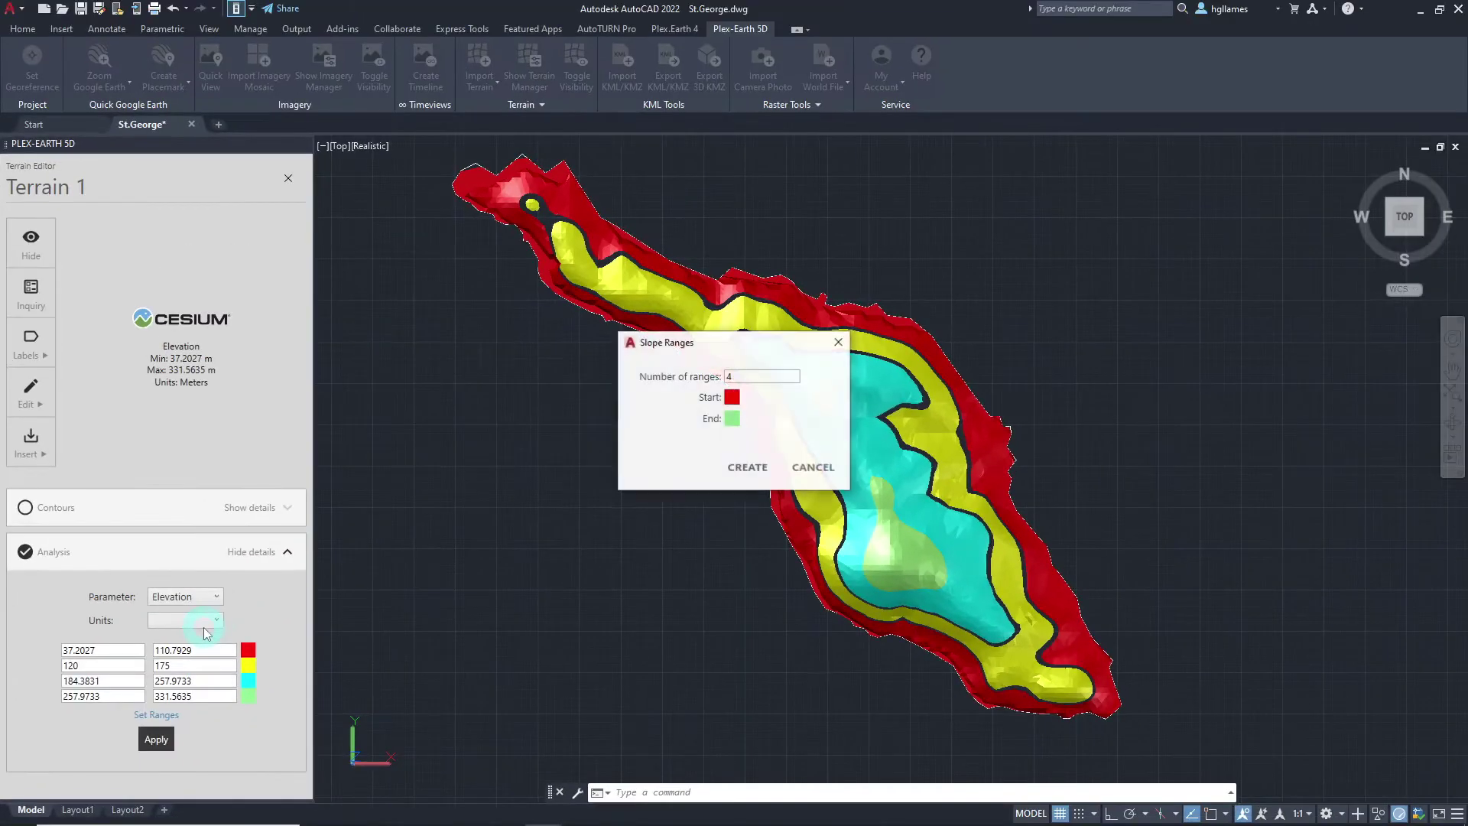
left_click(732, 397)
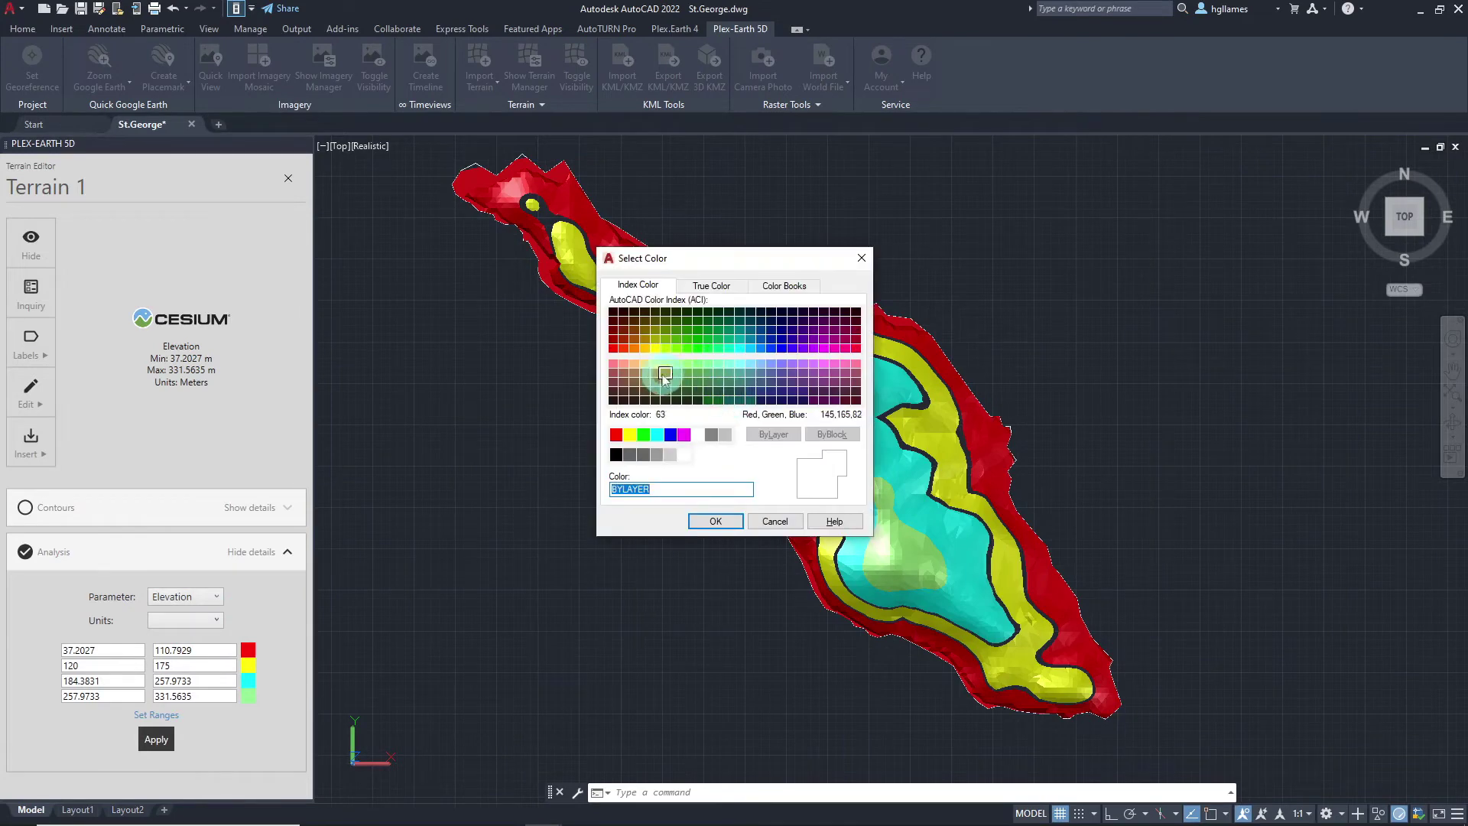
left_click(683, 434)
left_click(716, 520)
left_click(732, 419)
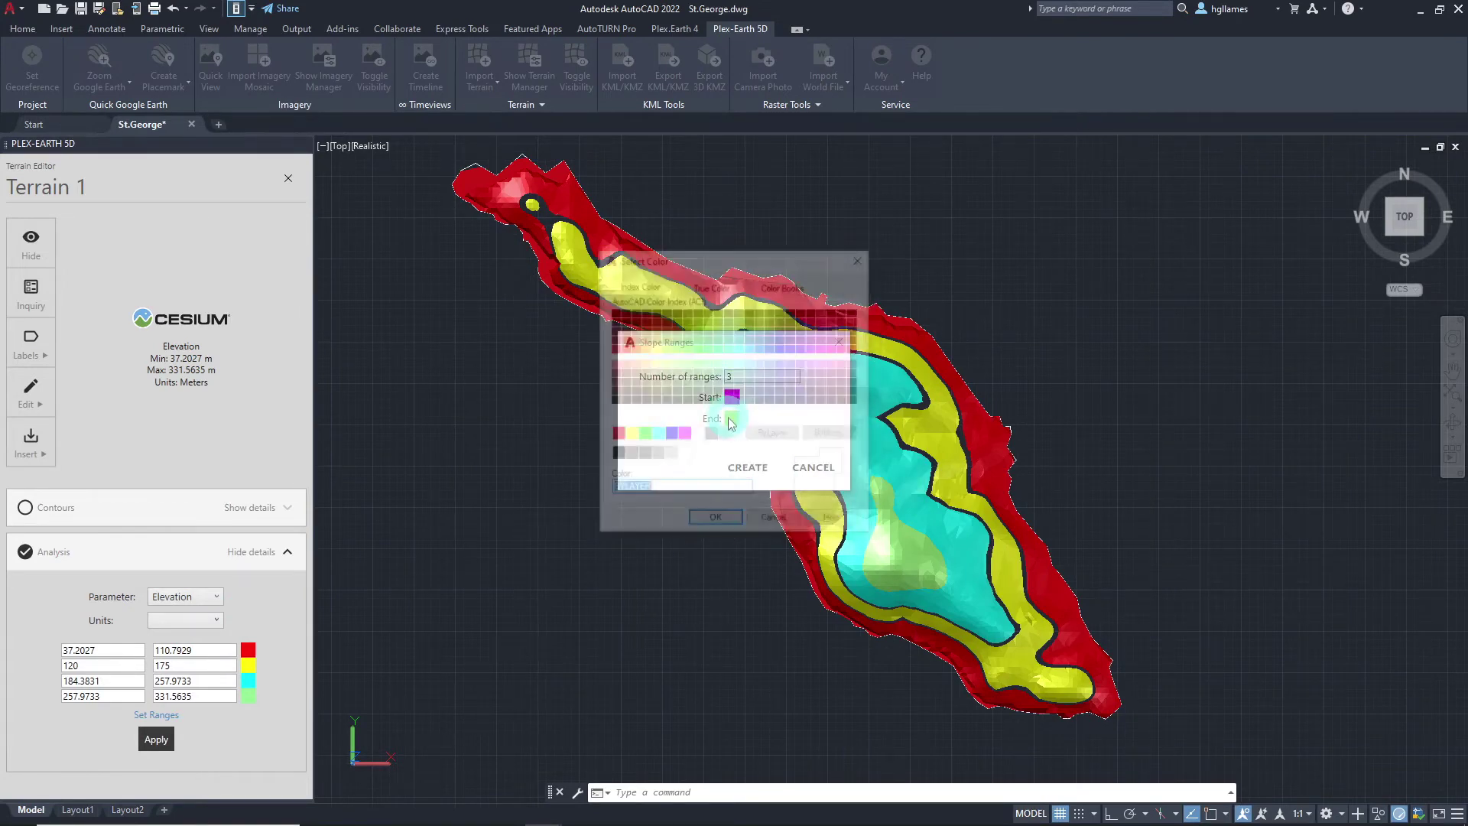
left_click(634, 348)
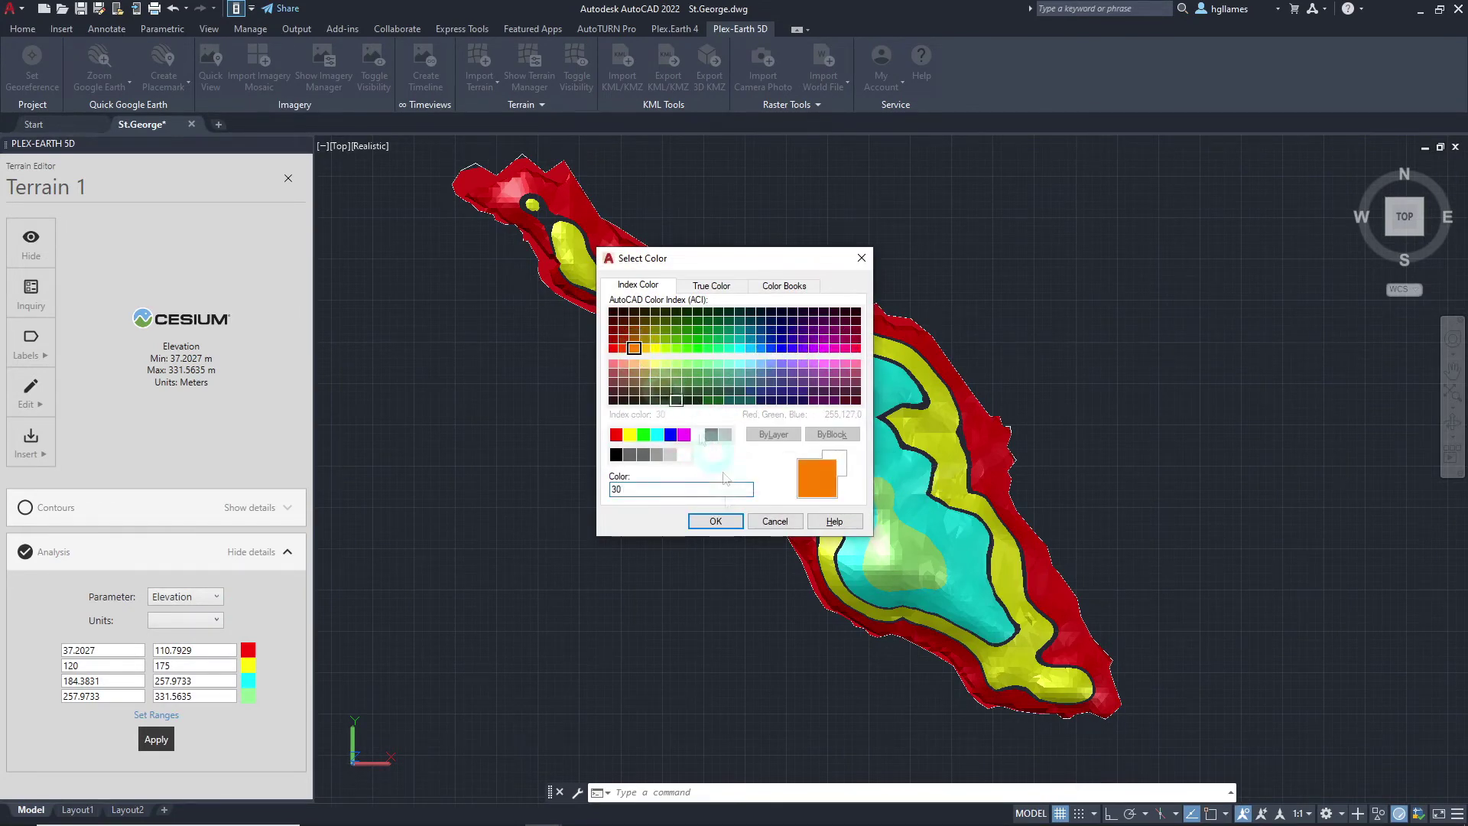
left_click(716, 520)
left_click(742, 462)
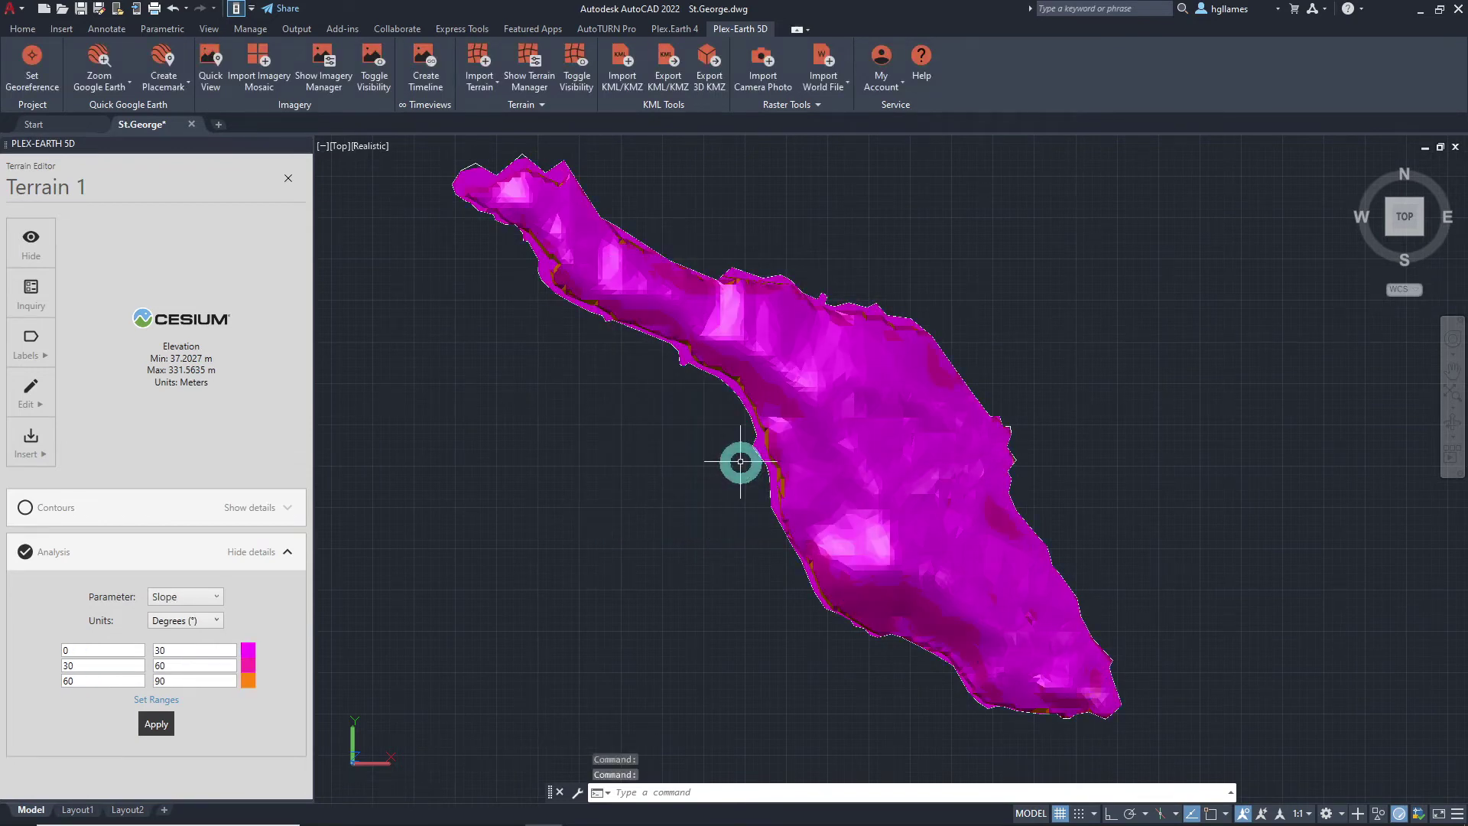
- Change Terrain 1's analysis parameter from Slope back to Elevation
left_click(195, 597)
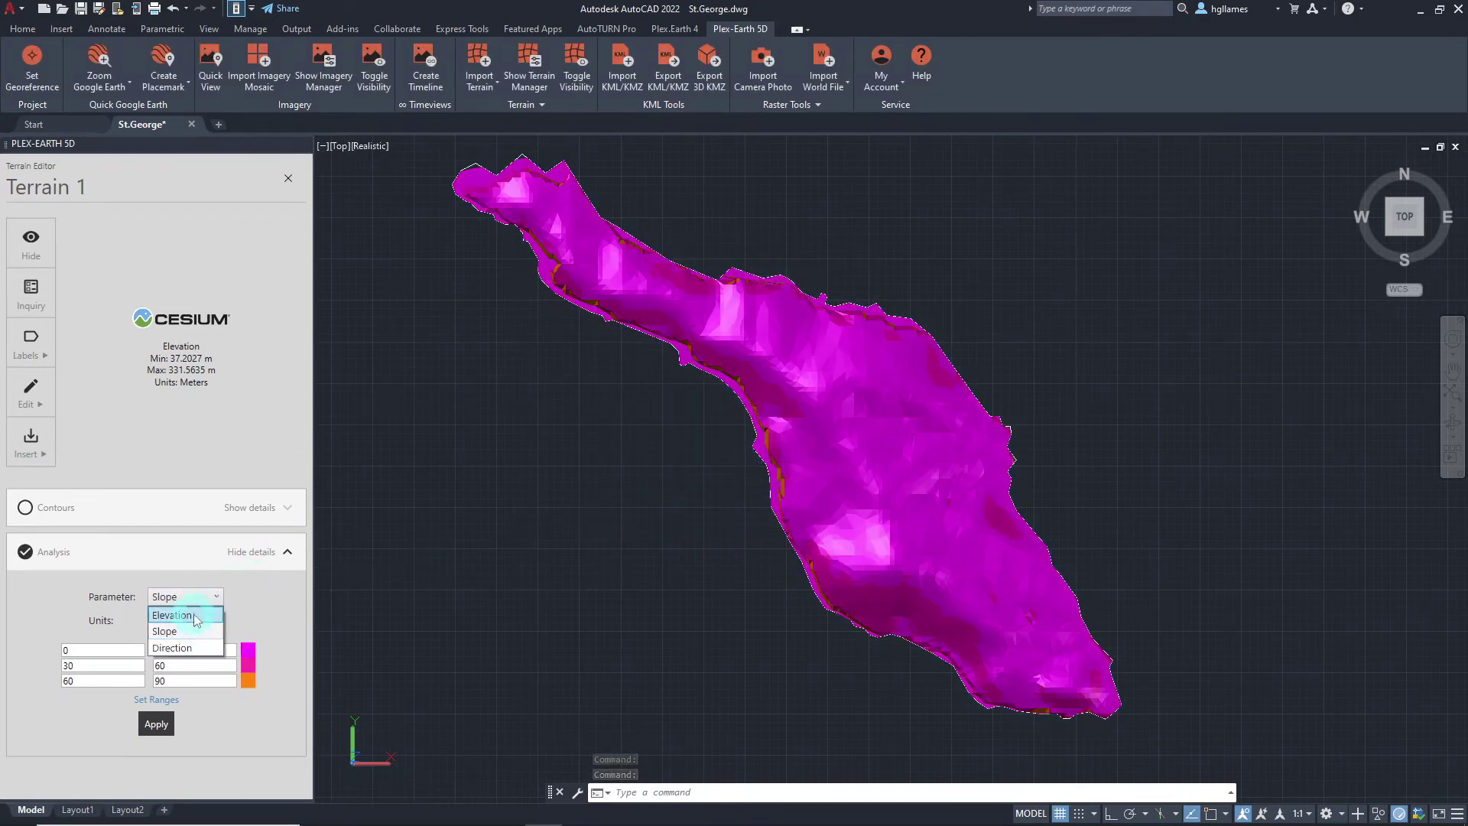
left_click(173, 616)
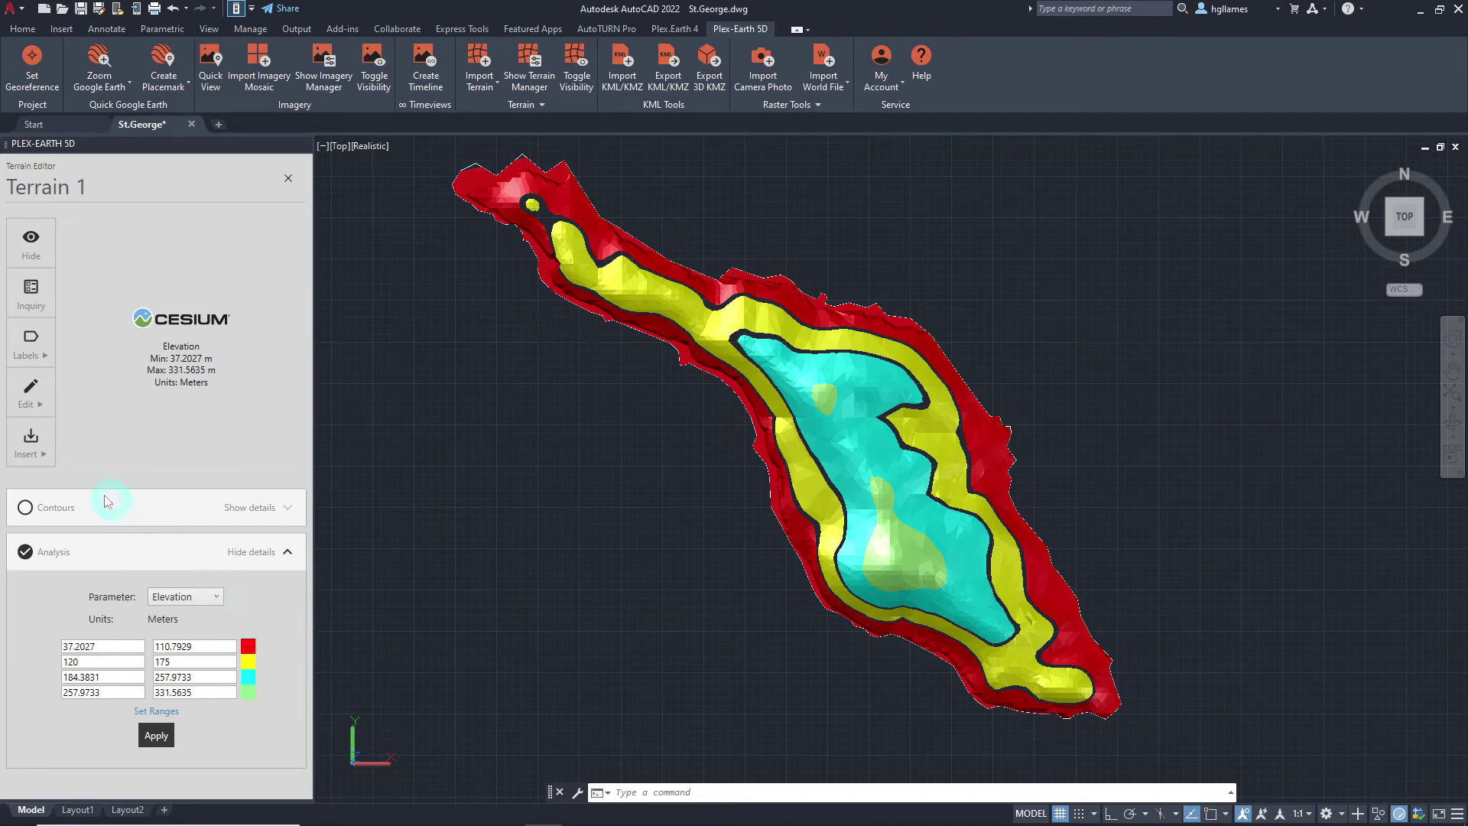
- Insert the elevation analysis into the drawing as 3D Faces
left_click(34, 456)
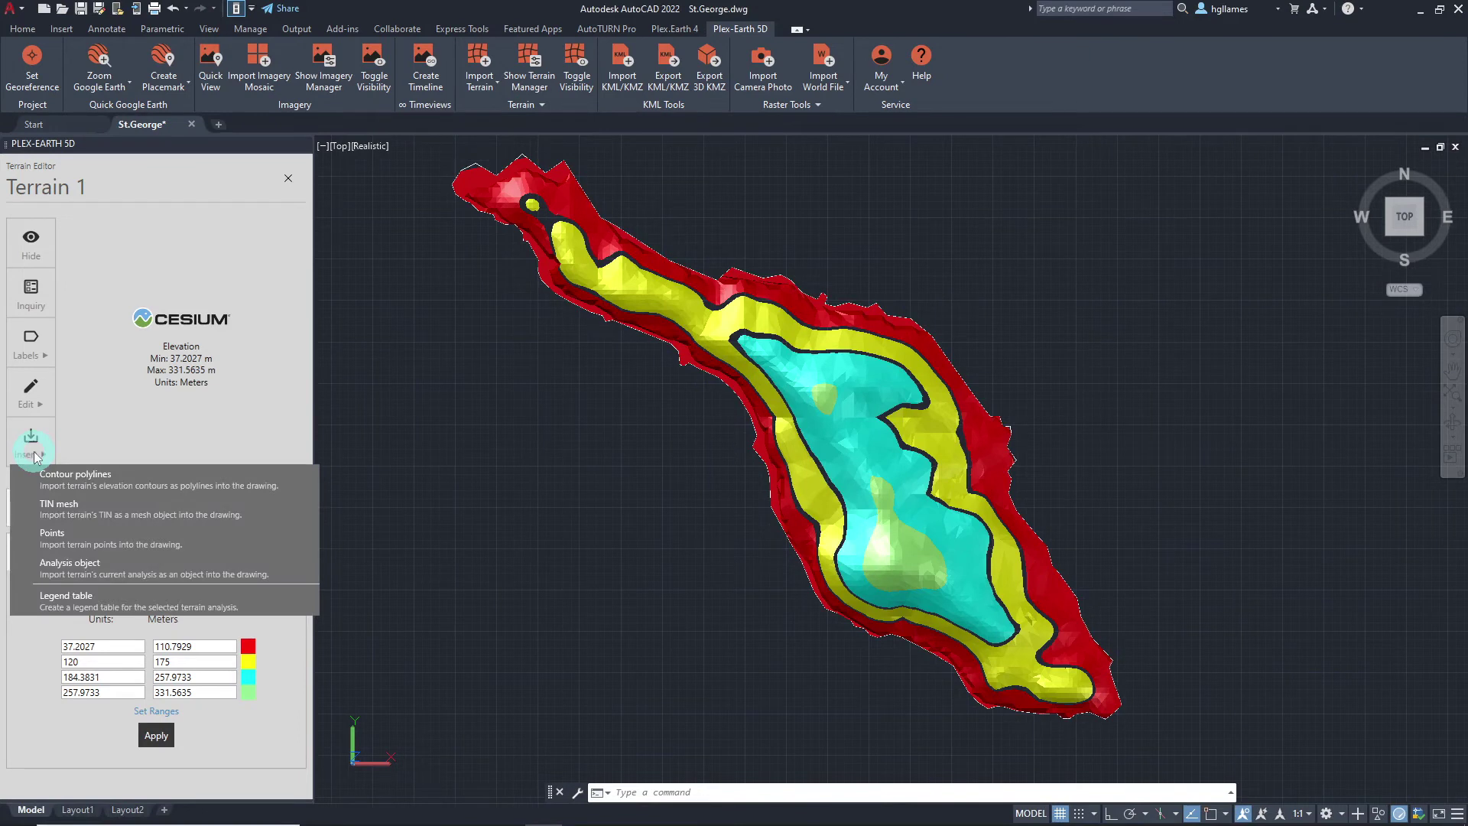
left_click(130, 572)
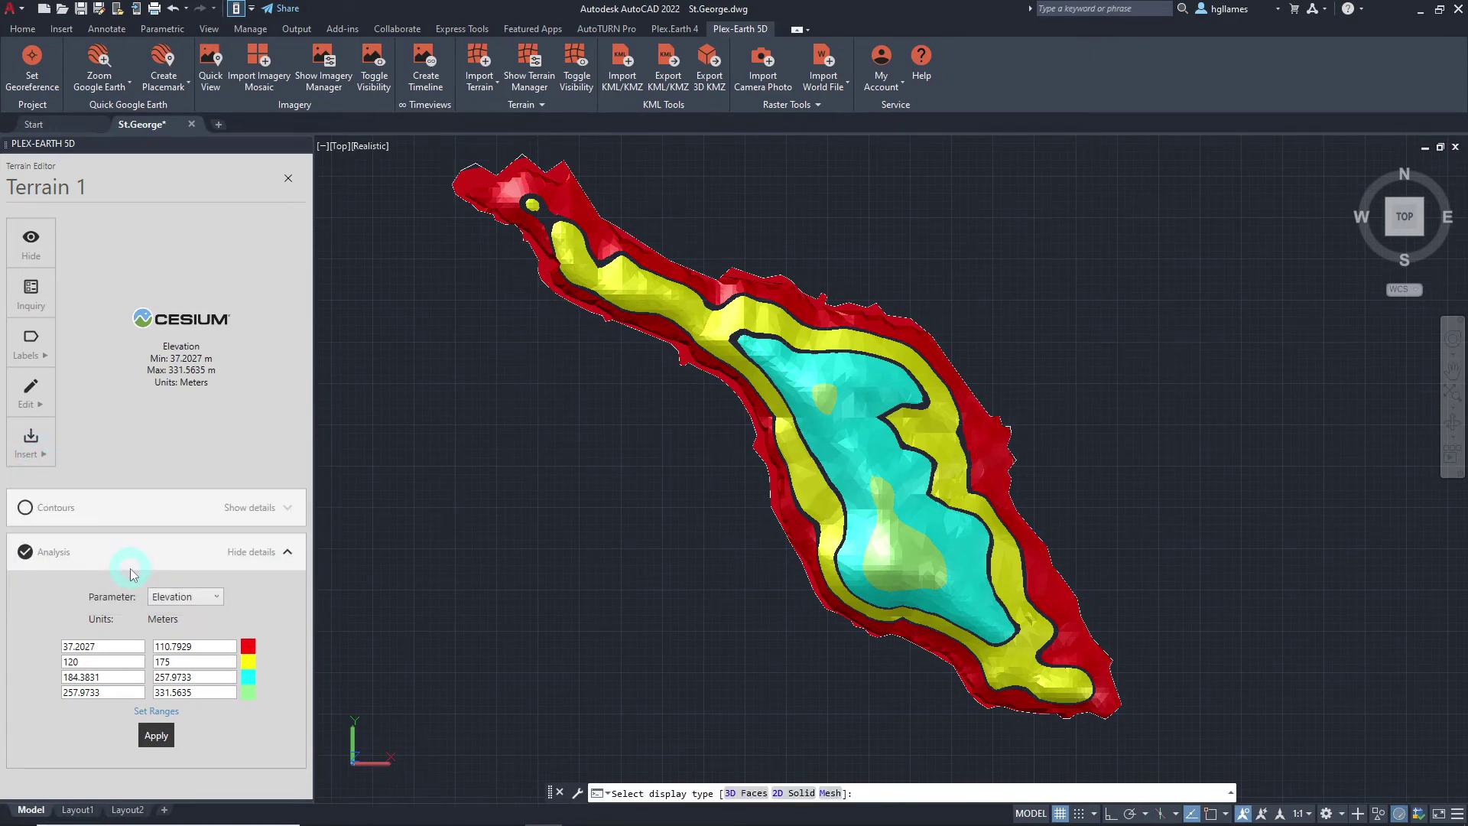
key("Down")
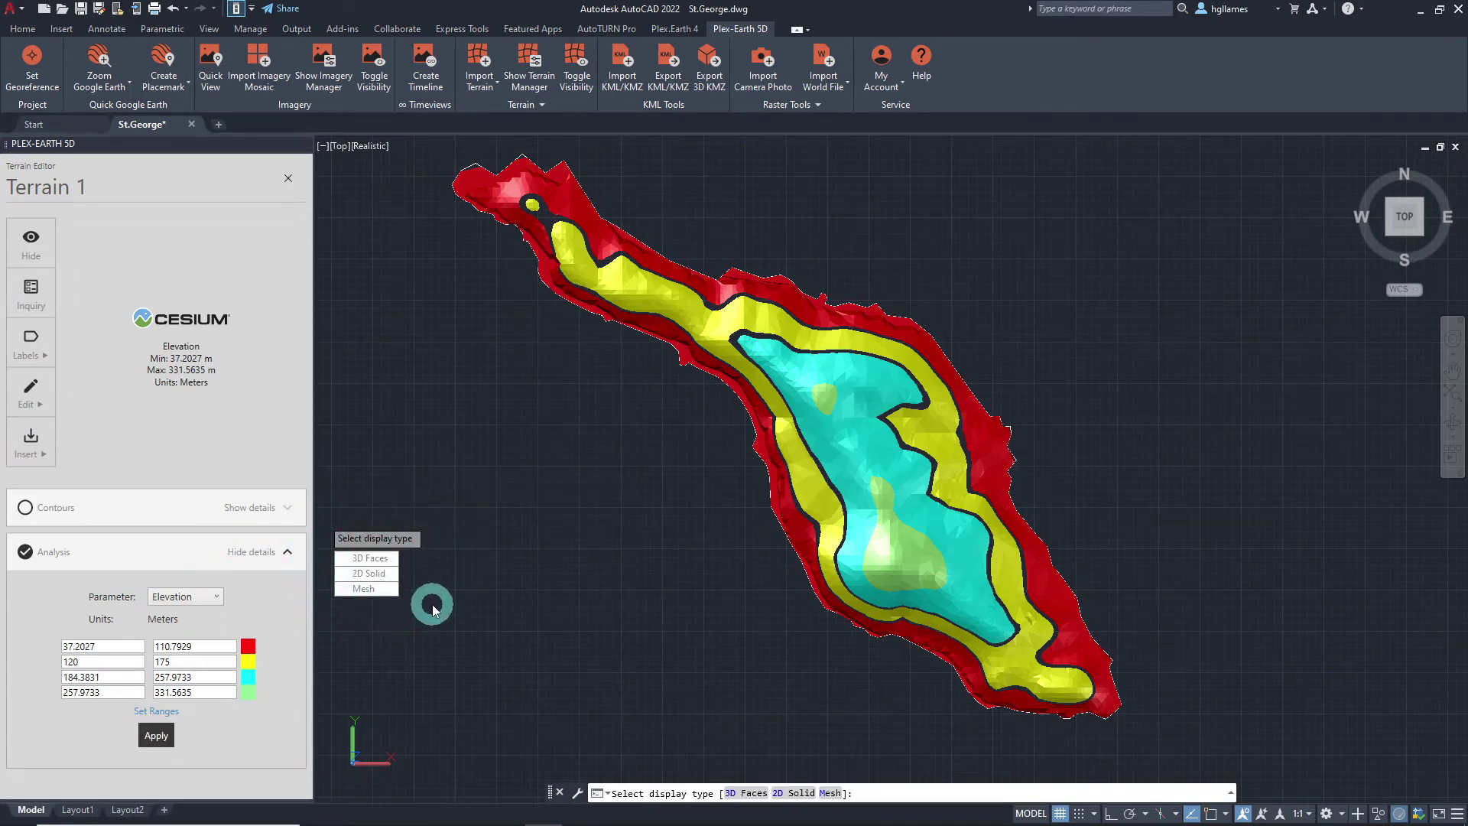
left_click(382, 560)
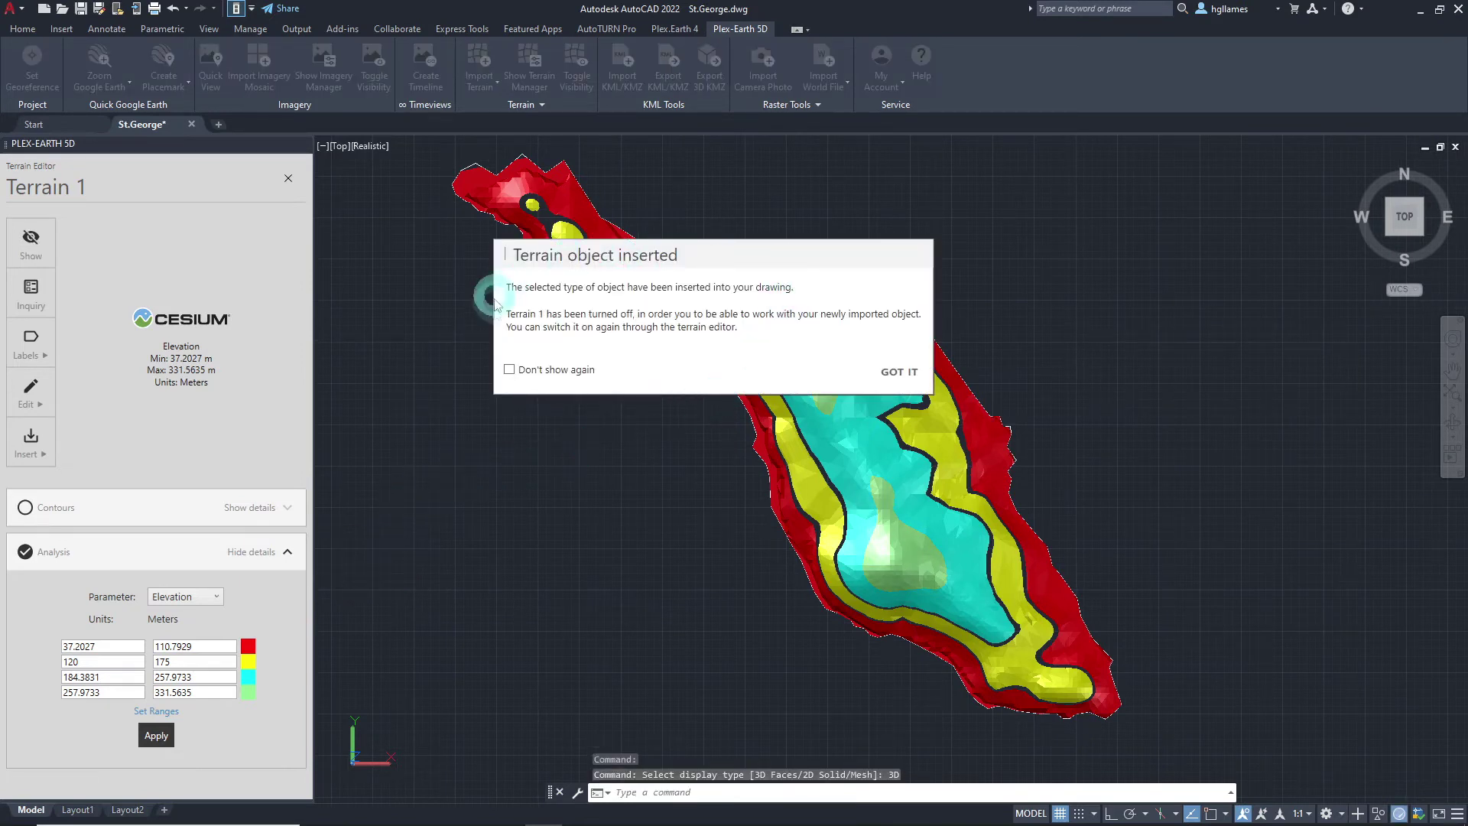
left_click(902, 373)
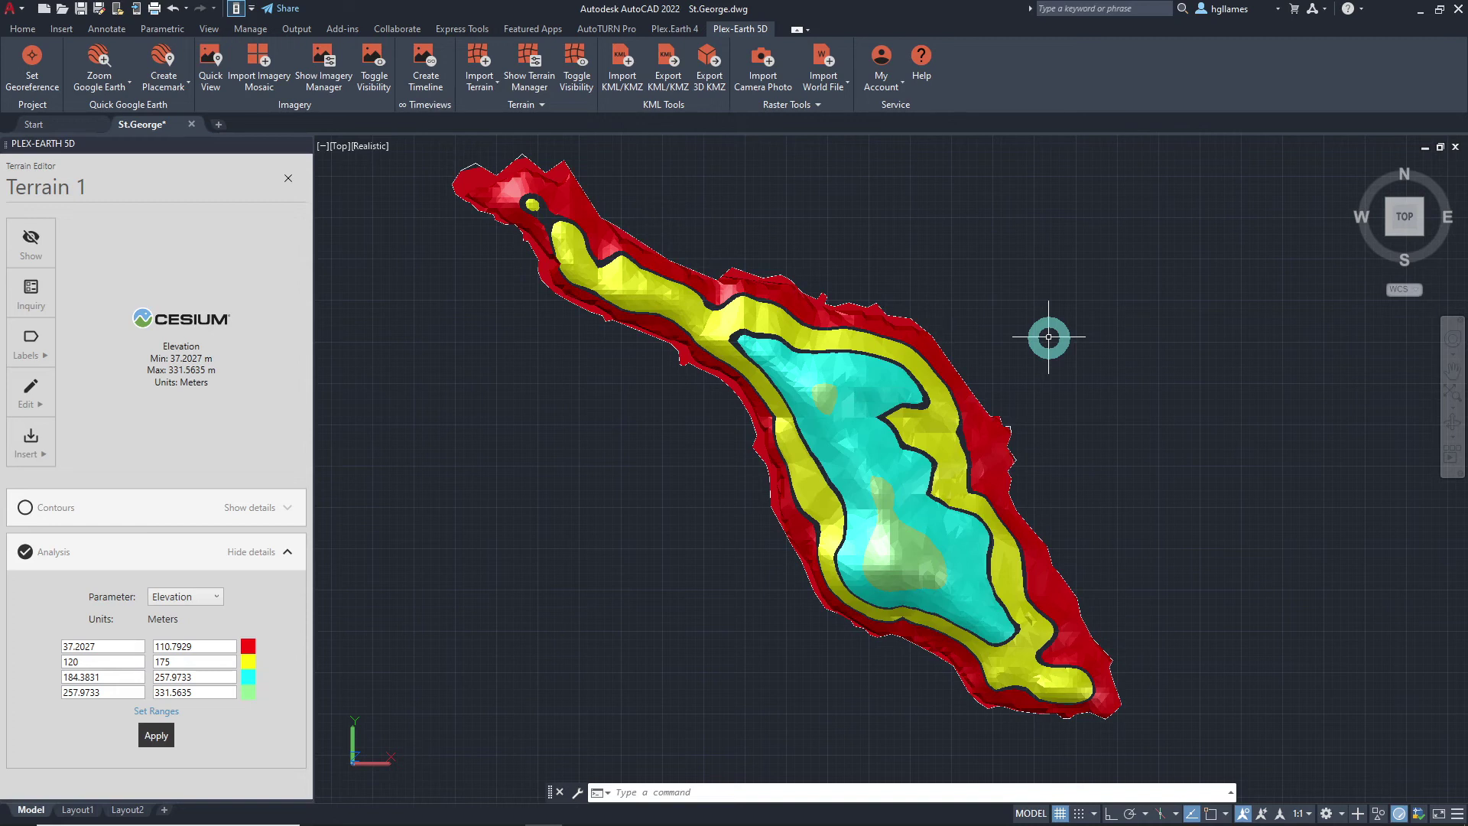
- Place the elevation legend table to the left of the island
left_click(43, 456)
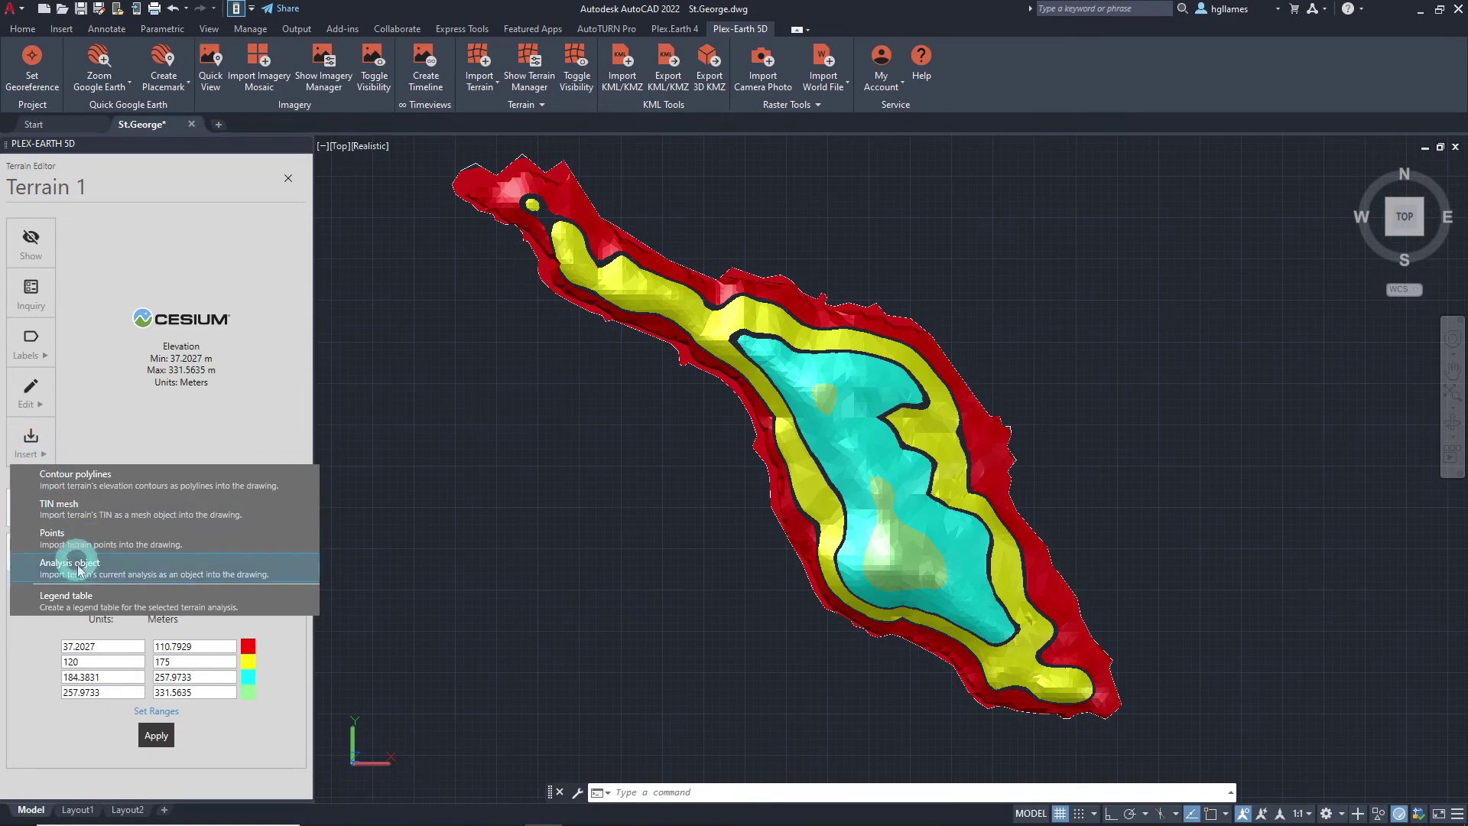
left_click(75, 601)
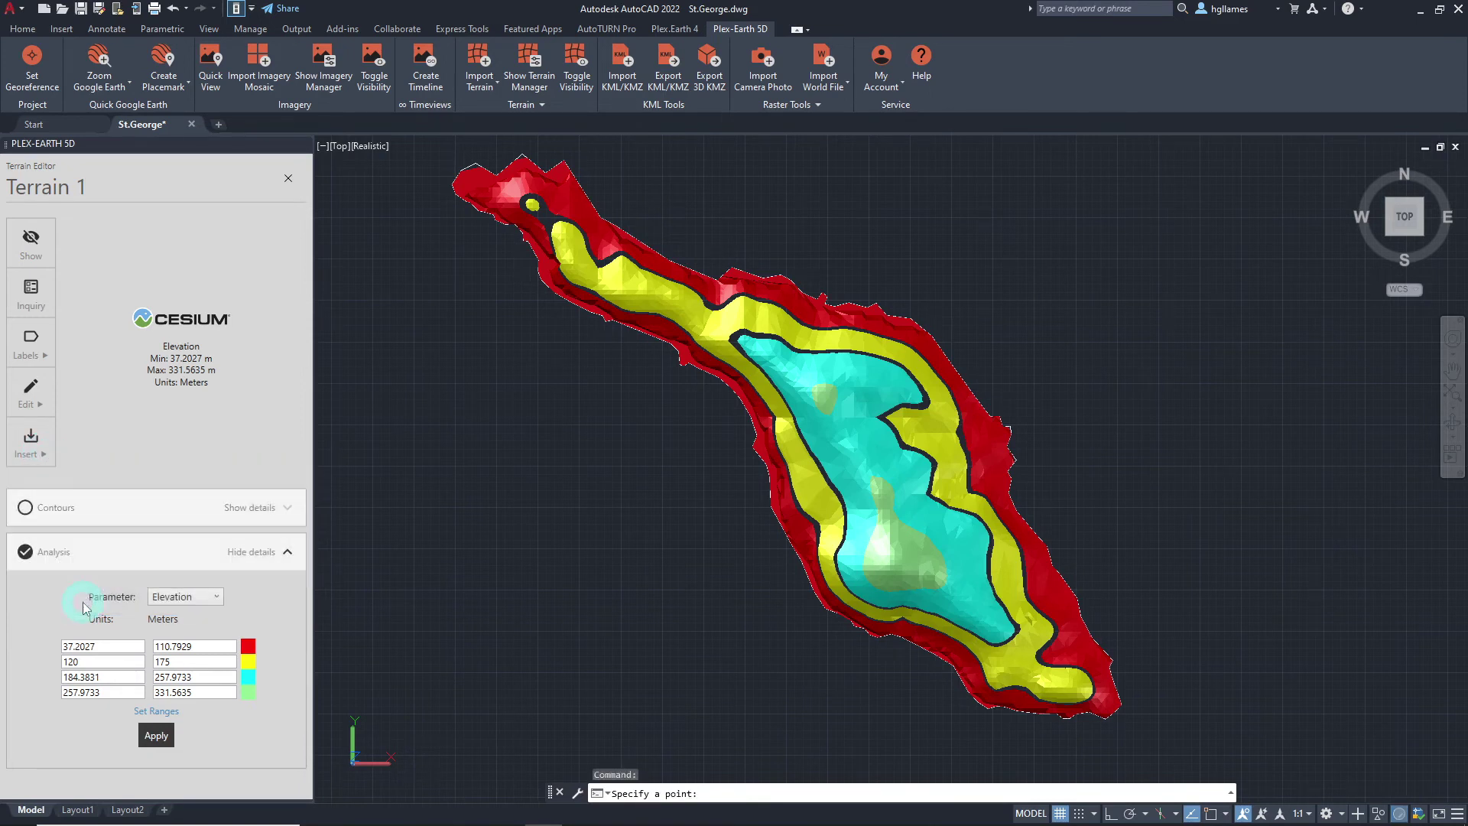
left_click(486, 381)
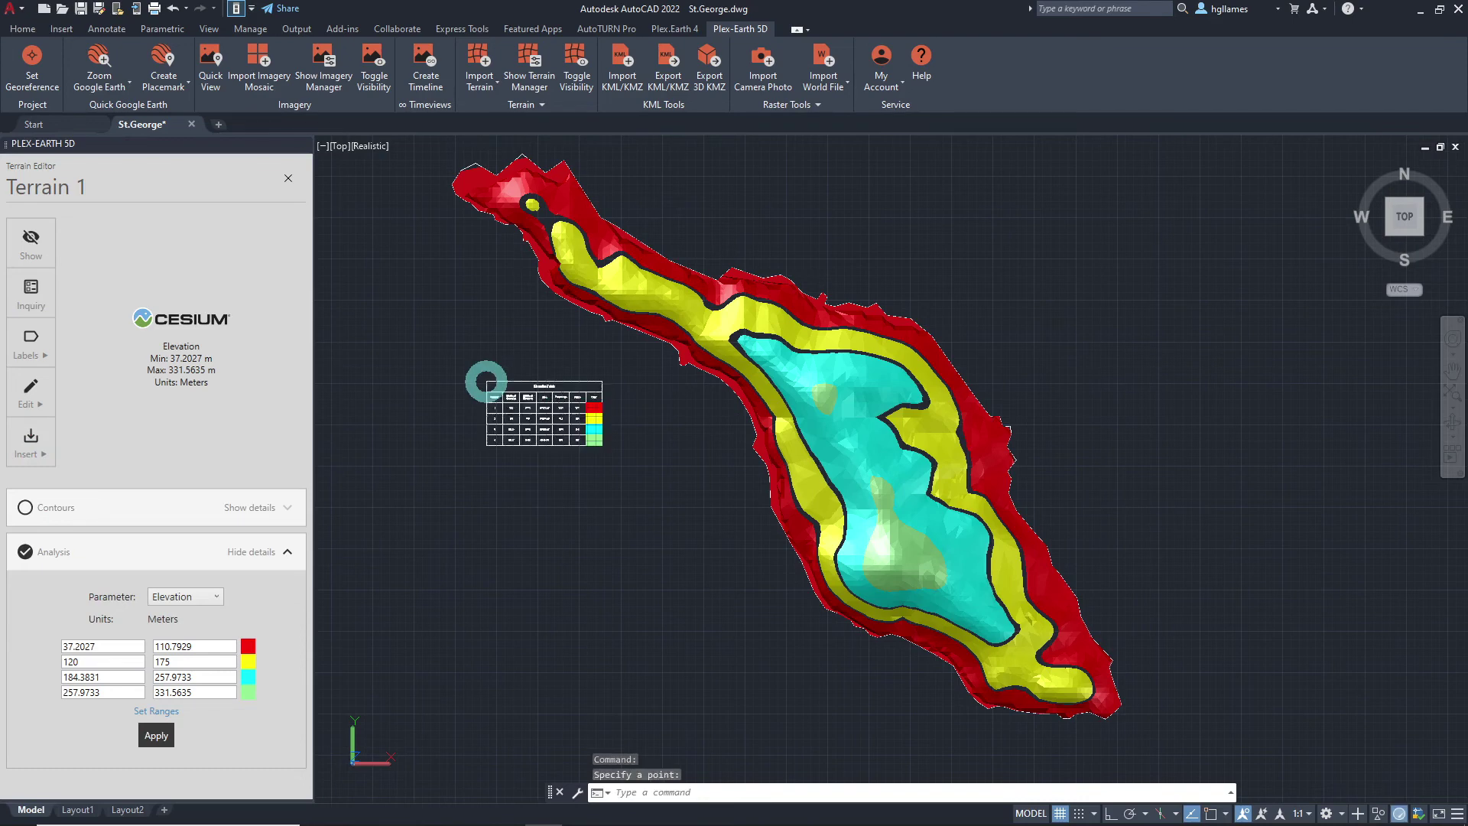
scroll(486, 382, "up", 10)
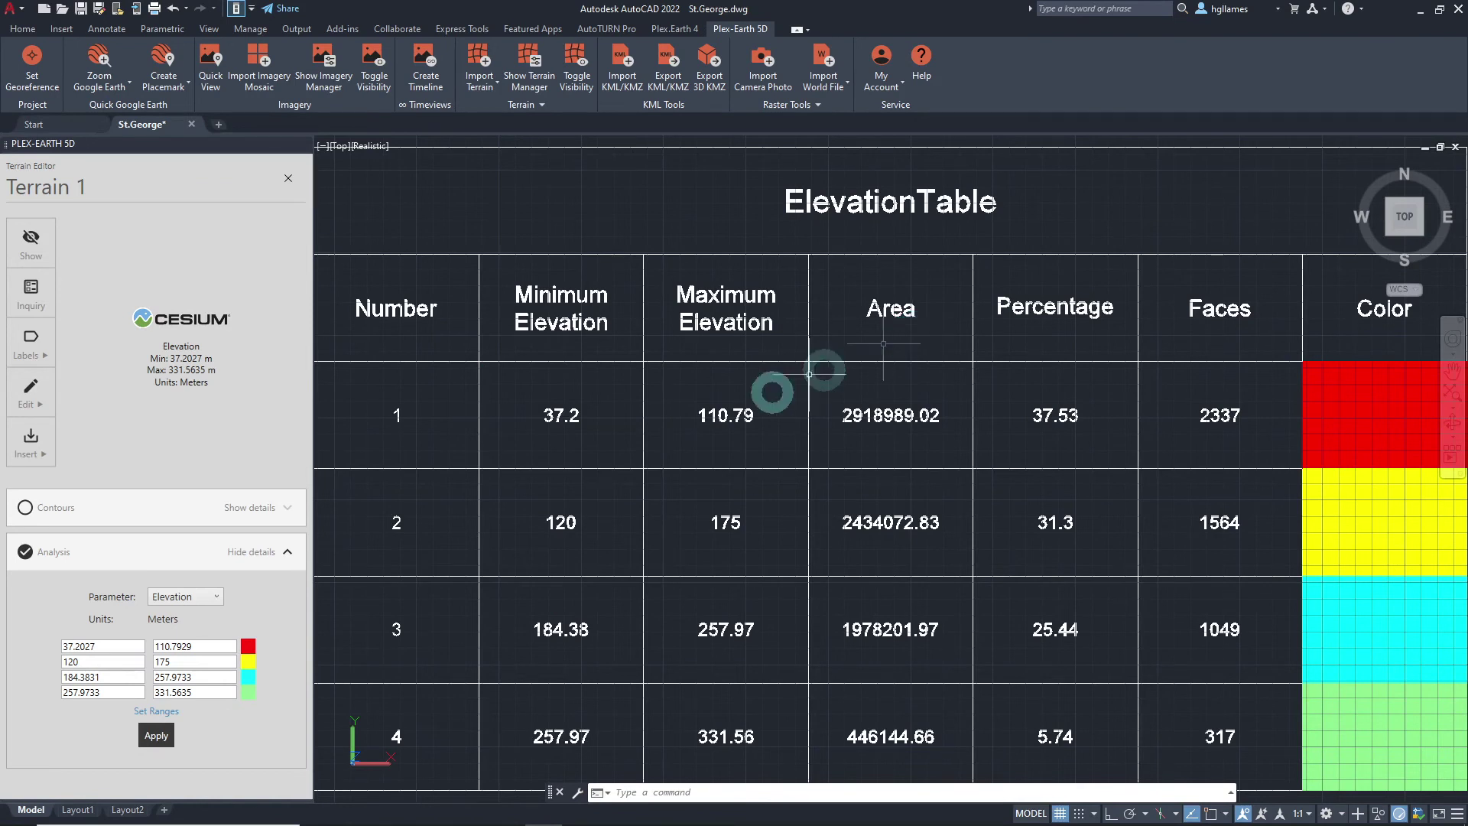
left_click(203, 597)
- Switch the analysis to Slope and place its legend table below the ElevationTable
left_click(200, 631)
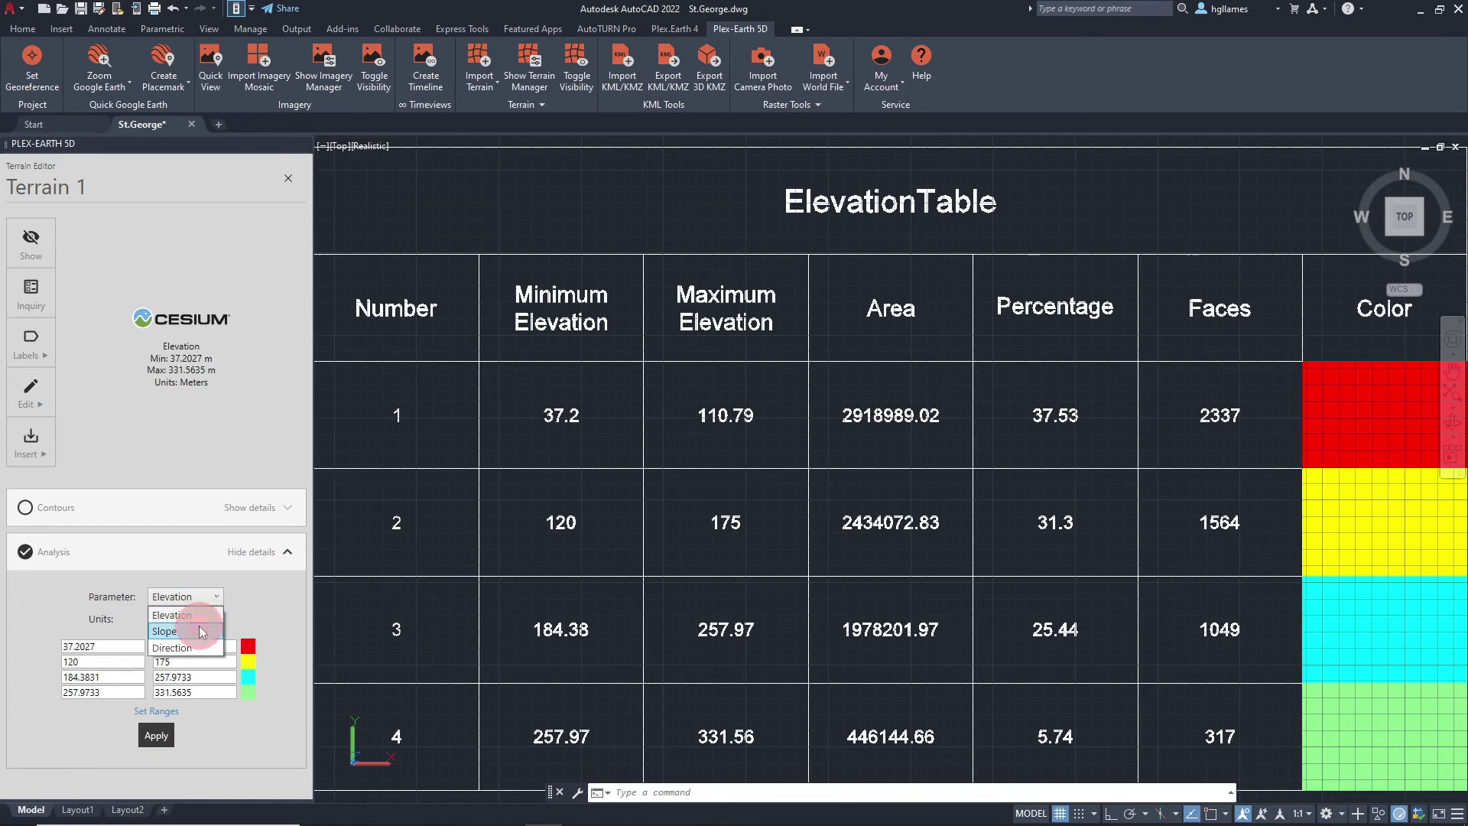
left_click(29, 440)
left_click(100, 602)
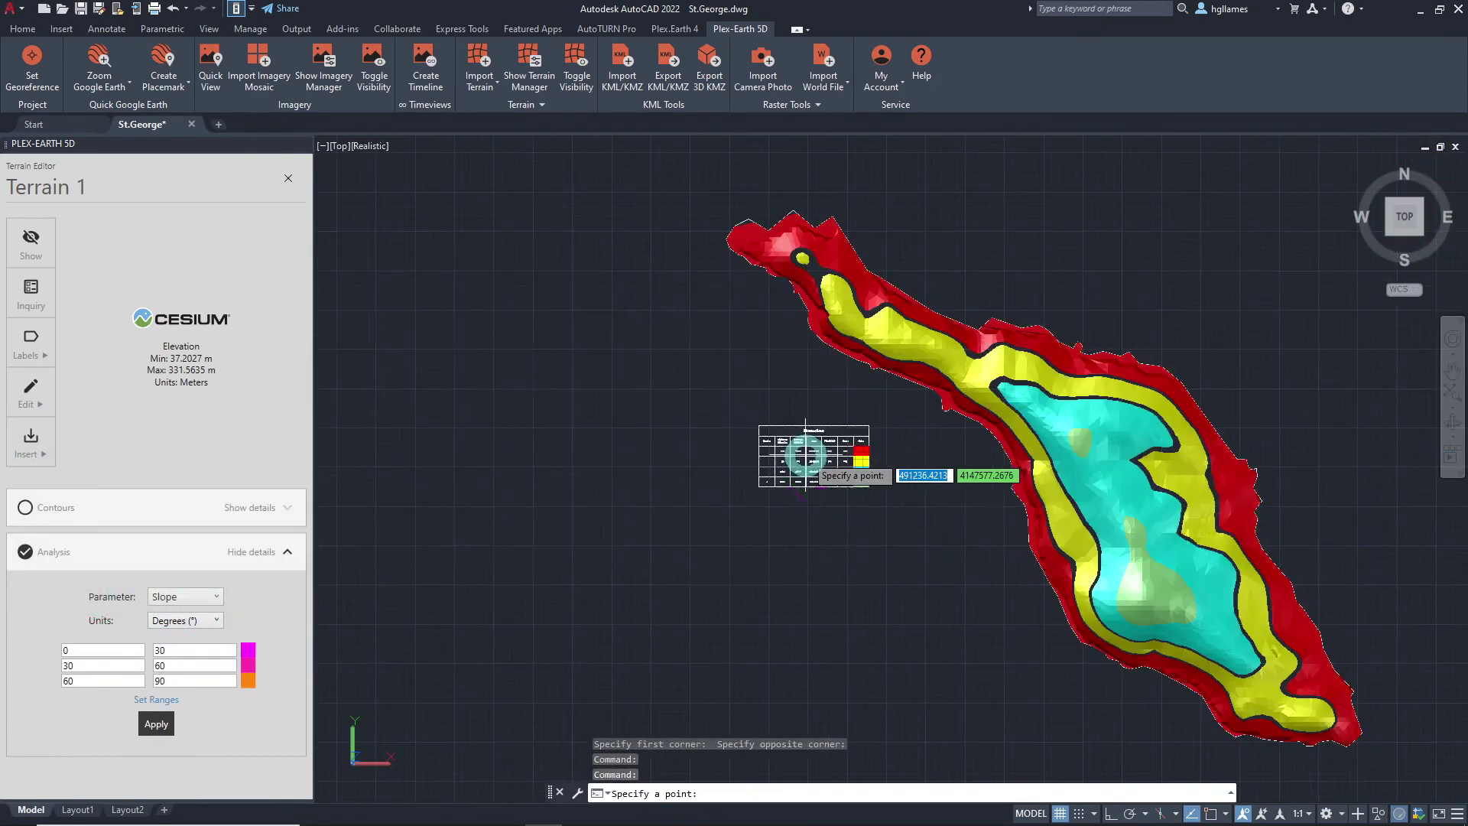
scroll(757, 524, "up", 5)
left_click(760, 529)
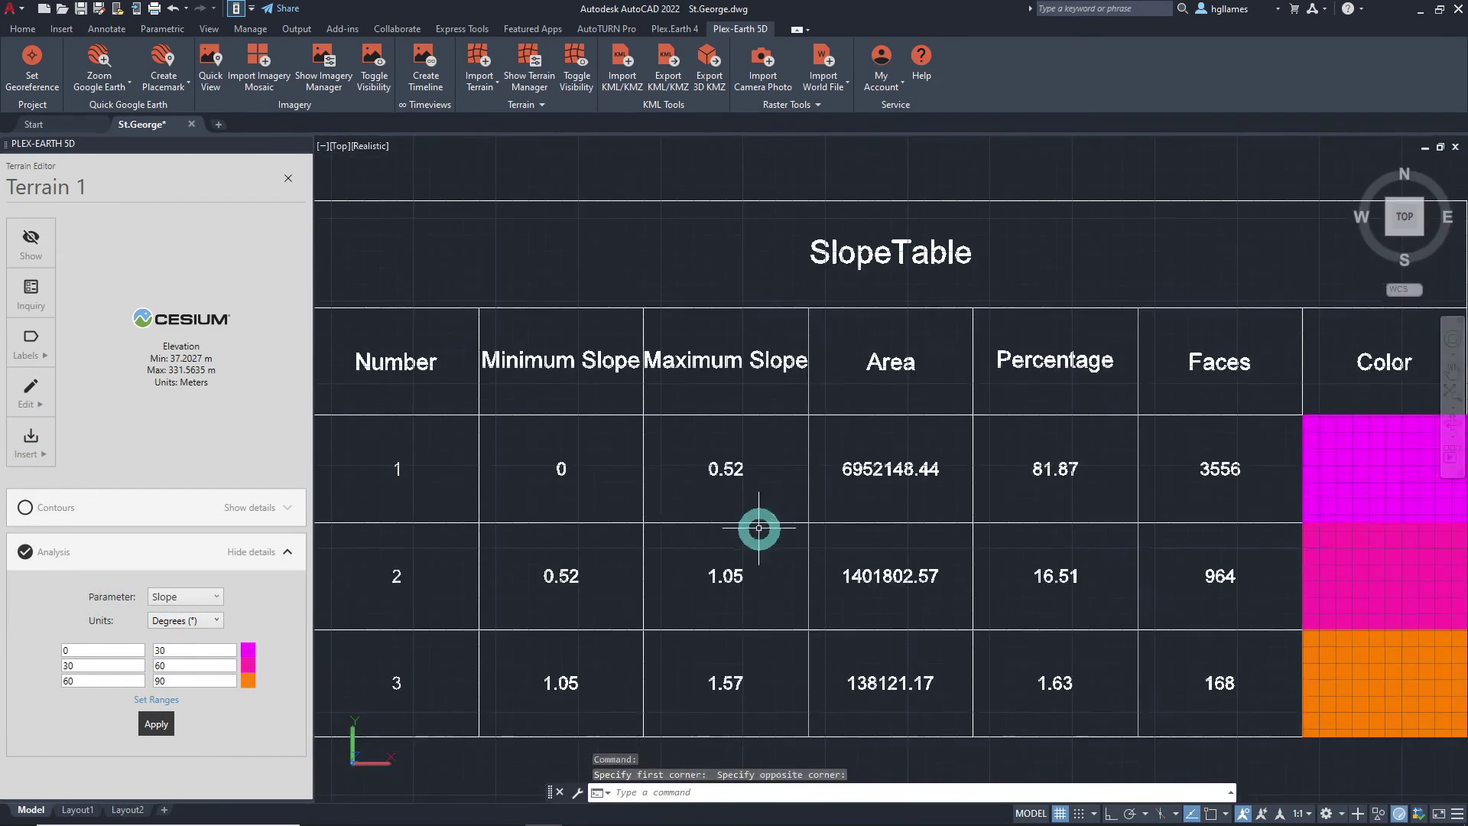
left_click(677, 305)
left_click(1124, 297)
- Zoom out and orbit the view to tilt the terrain into 3D
scroll(772, 579, "down", 4)
scroll(772, 579, "down", 4)
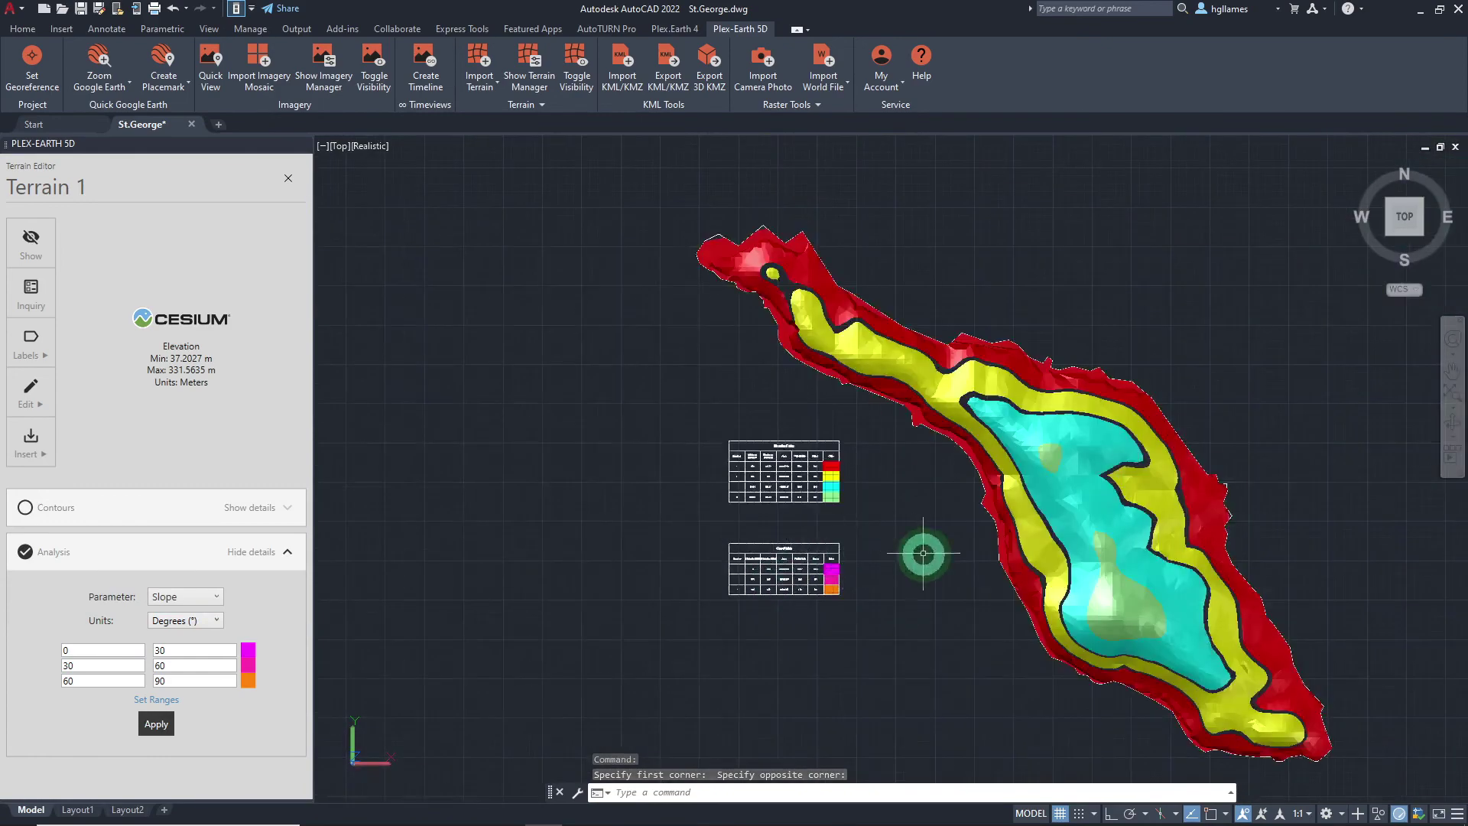
left_click(1451, 422)
left_click_drag(1014, 629, 1081, 456)
- Zoom in on the tilted colour-banded island and its two legend tables
scroll(1089, 556, "up", 4)
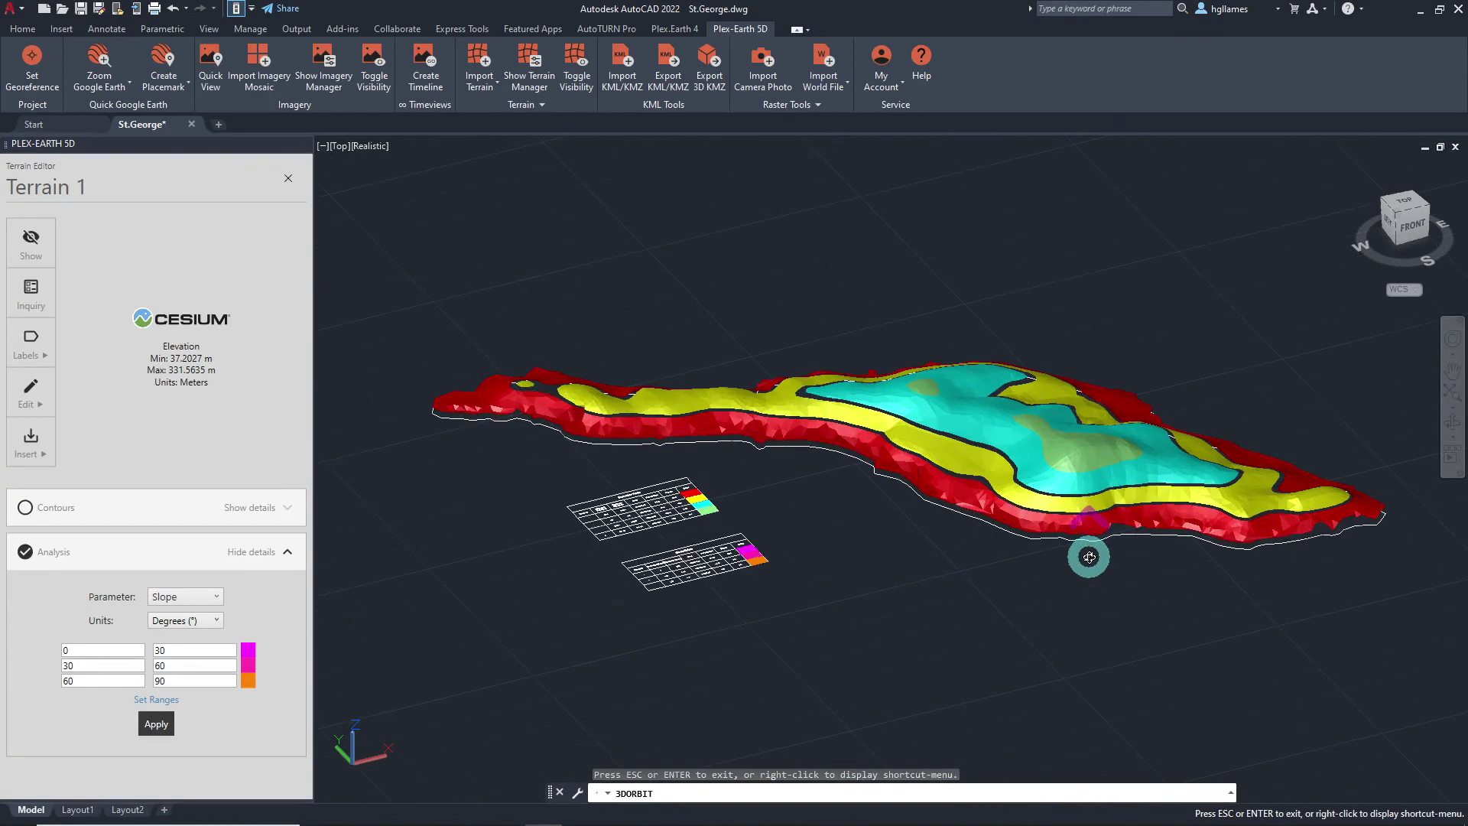